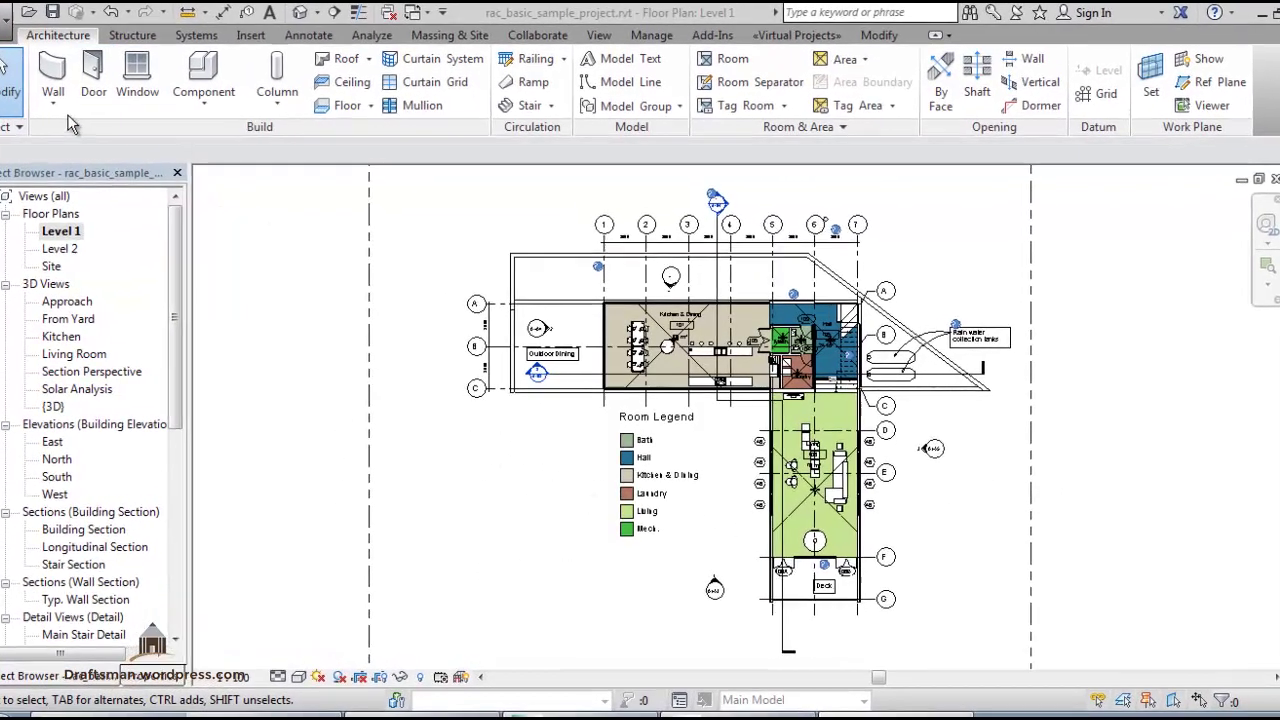
Draw two overlapping rectangular wall loops on Level 1 with the Rectangle wall tool.
left_click(75, 110)
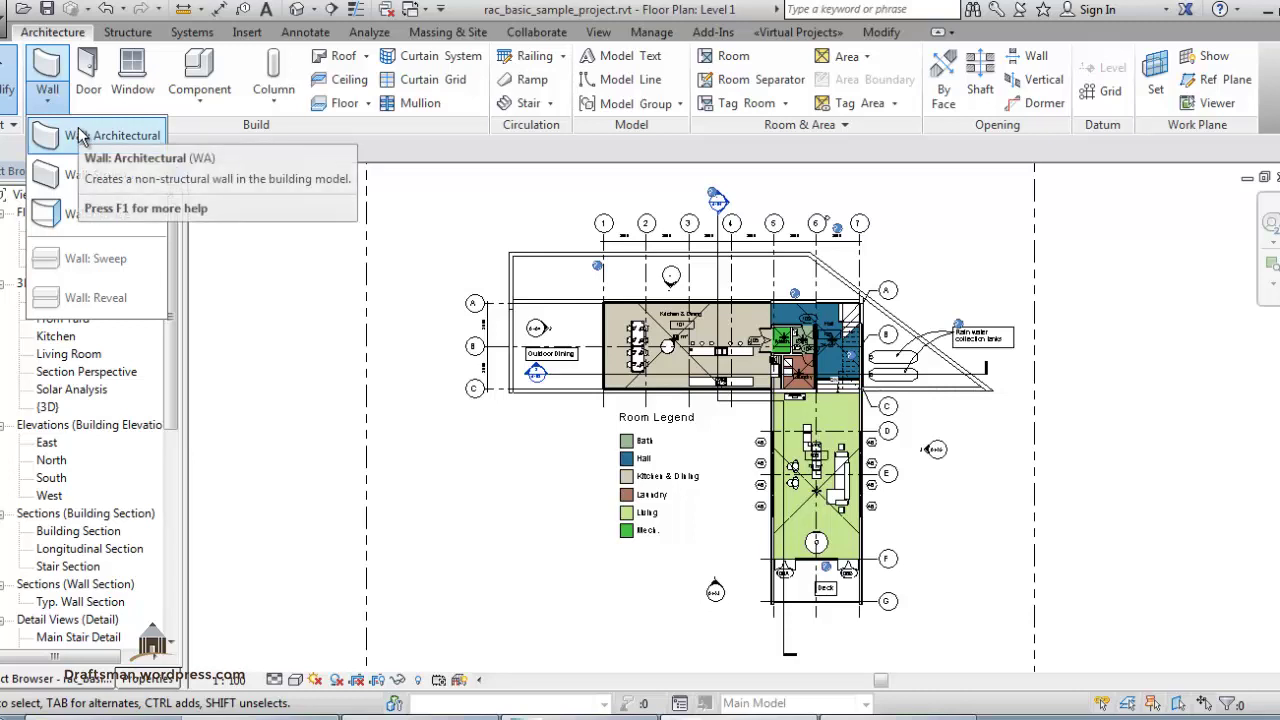
left_click(80, 135)
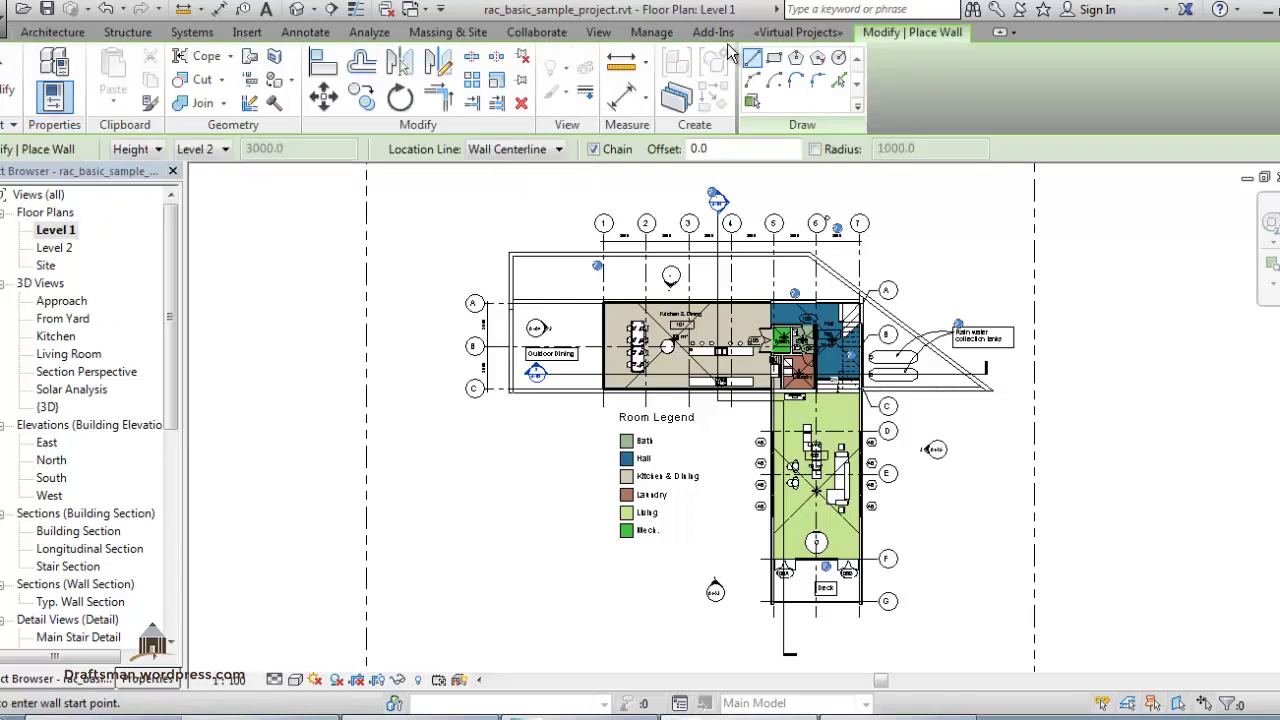
left_click(774, 58)
left_click(420, 455)
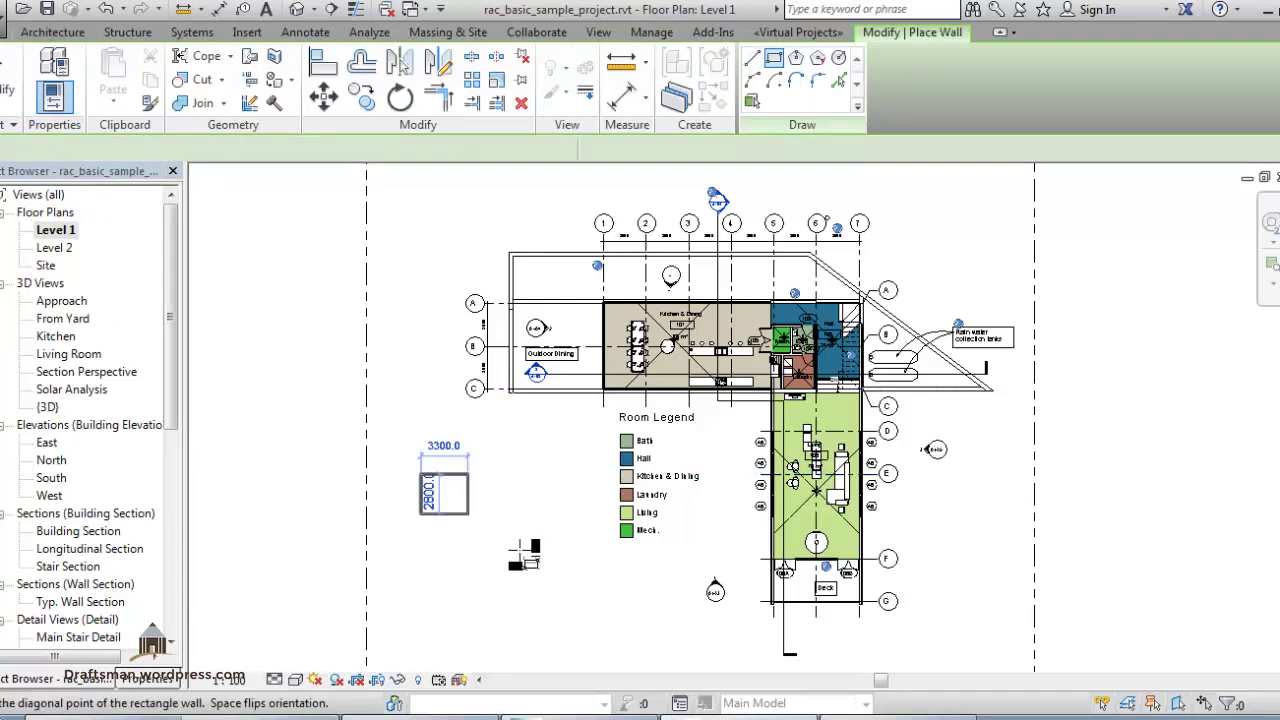
left_click(542, 570)
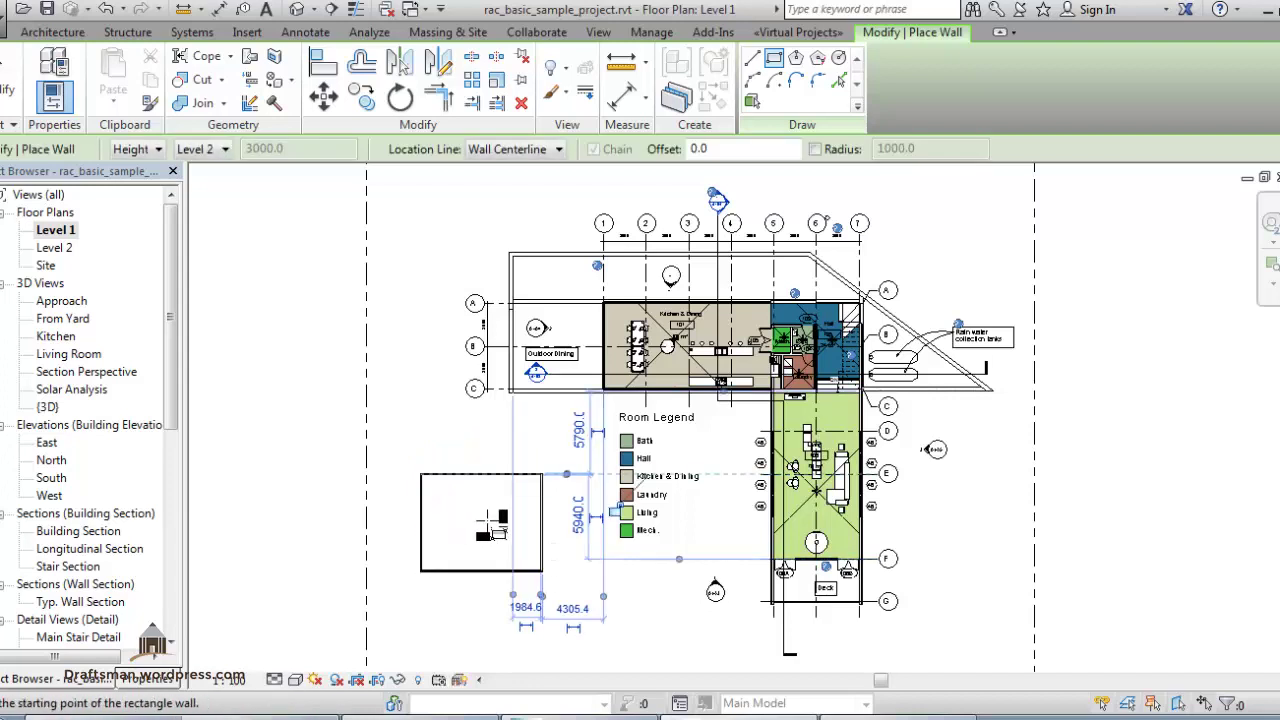
left_click(488, 520)
left_click(598, 620)
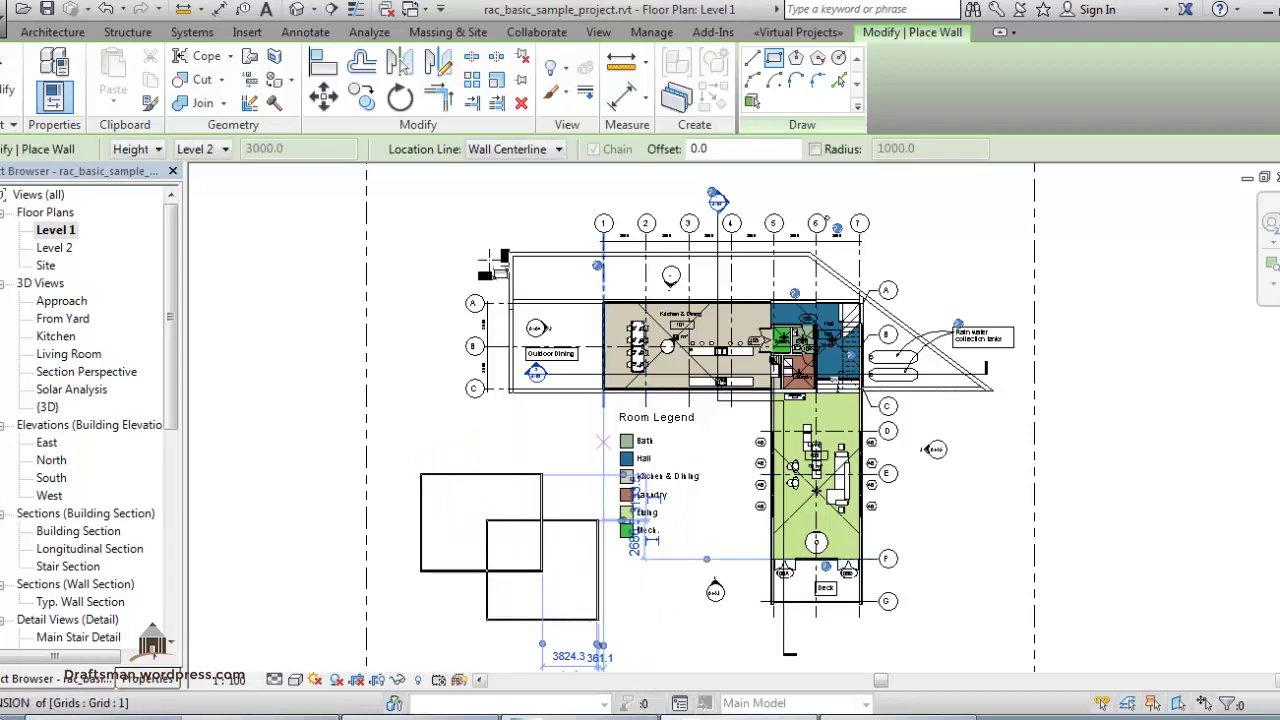
left_click(55, 32)
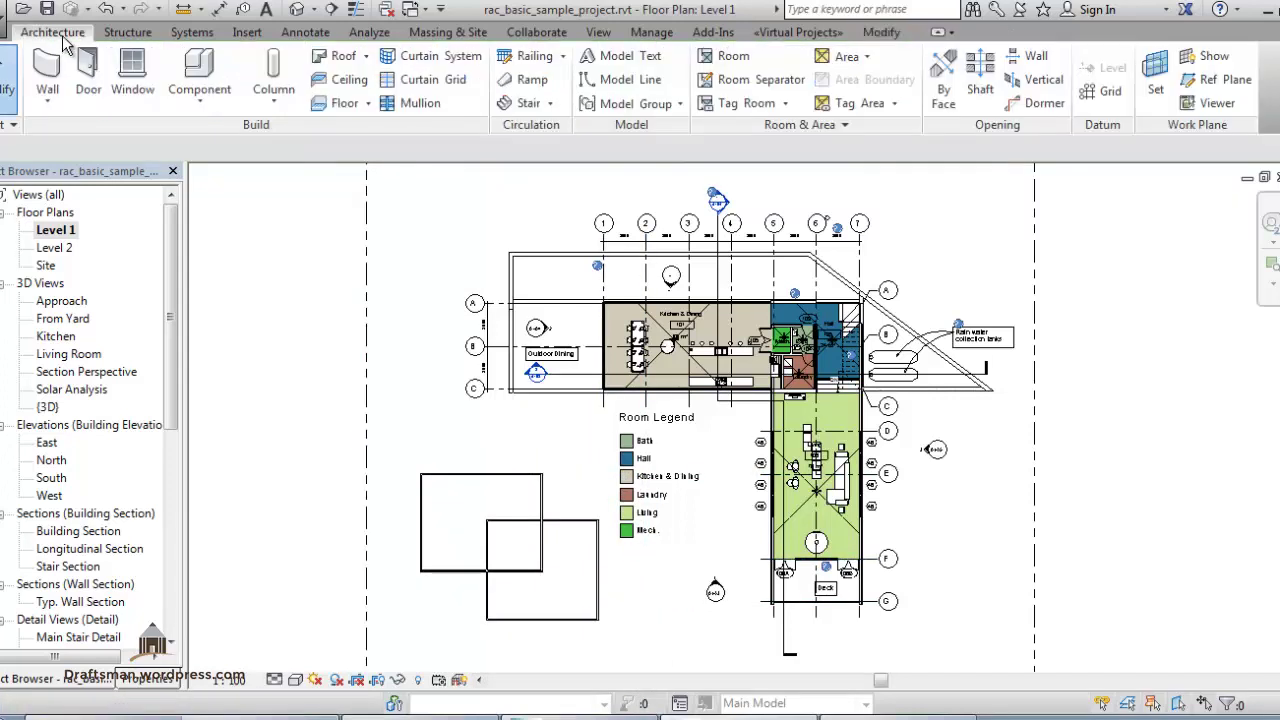
Place rooms in the upper-left area, the overlap square and the lower-right area of the new walls.
left_click(748, 55)
scroll(470, 525, "up", 3)
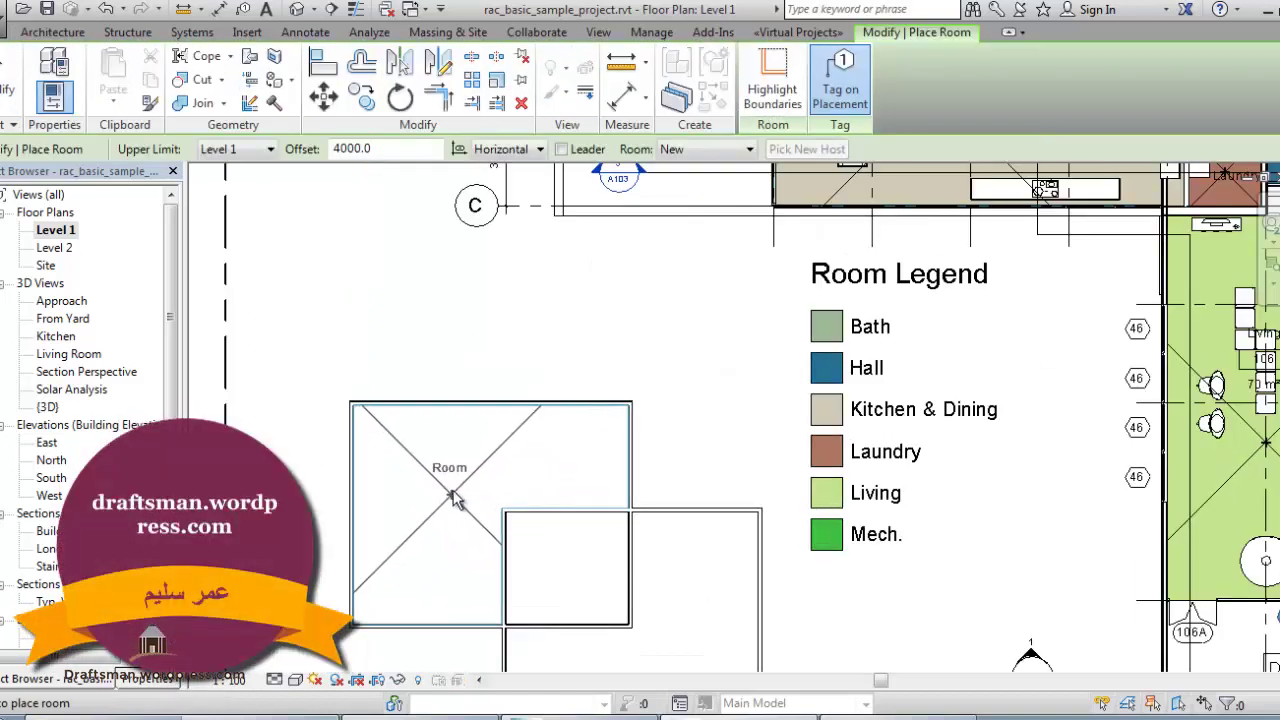
middle_click_drag(453, 497, 424, 358)
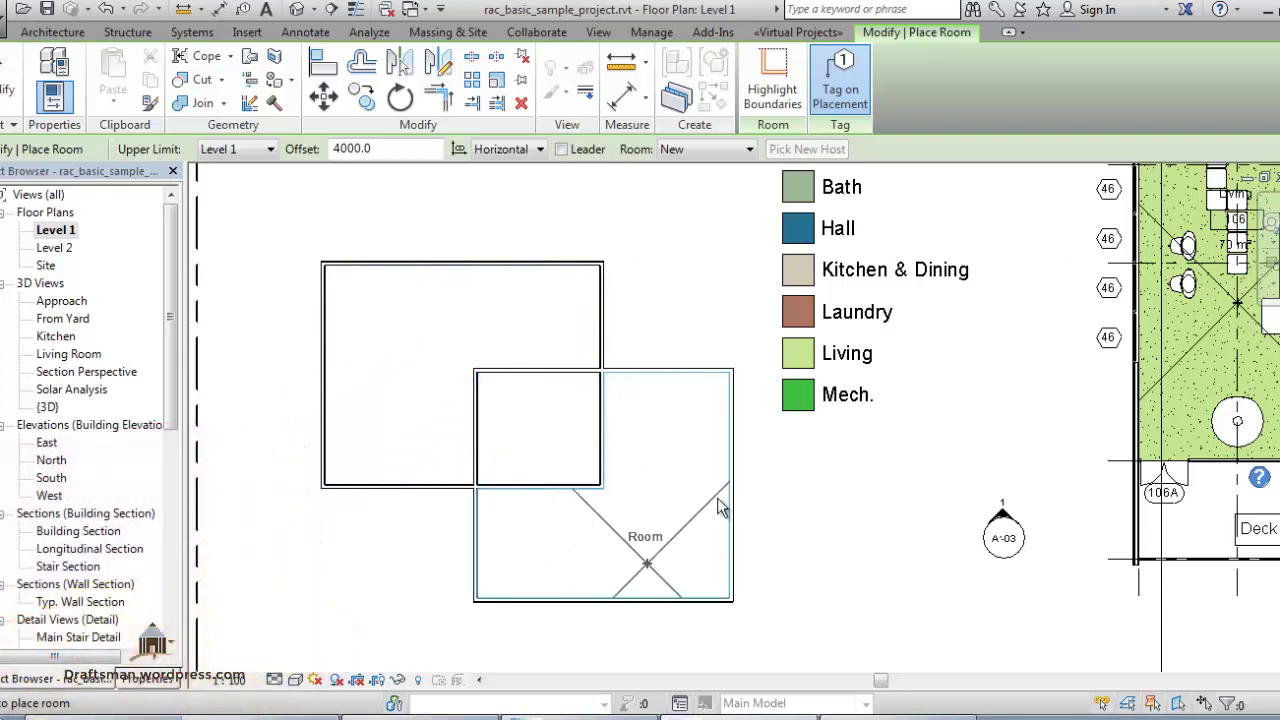
left_click(533, 450)
left_click(540, 430)
left_click(649, 549)
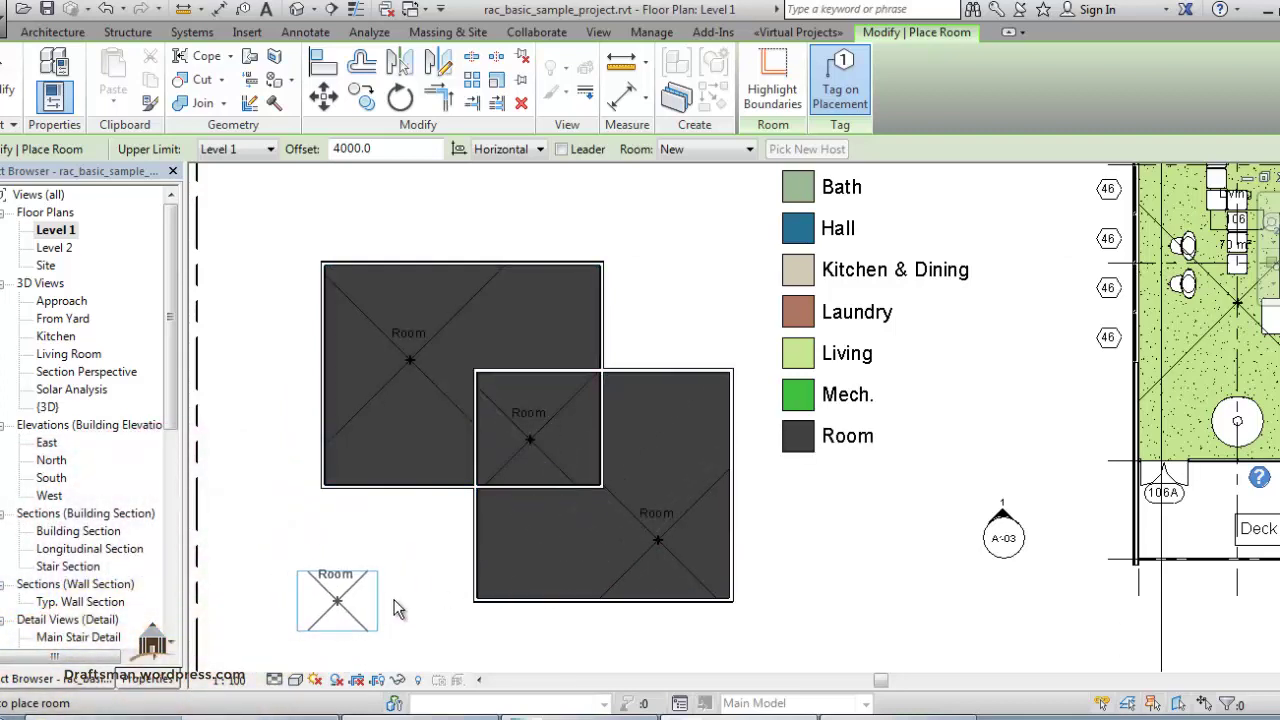
scroll(687, 570, "down", 1)
key("Escape")
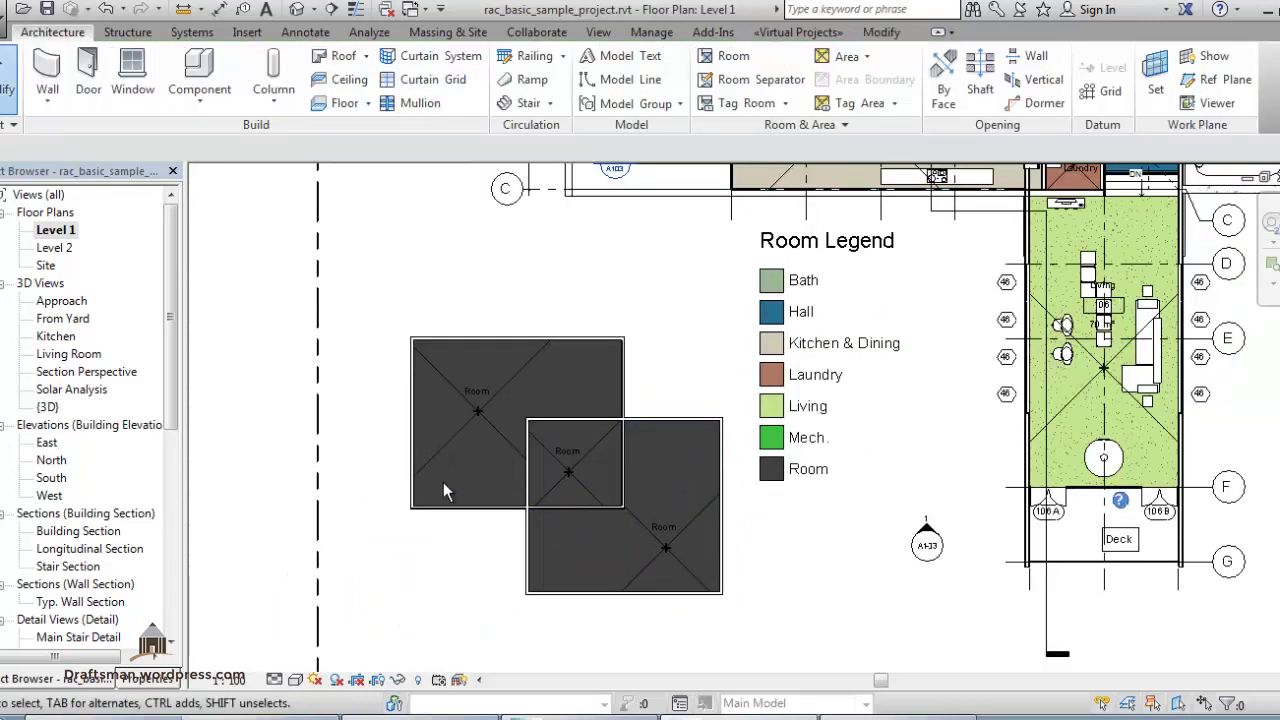
Rename the upper-left room to Room 1 in Properties.
left_click(163, 681)
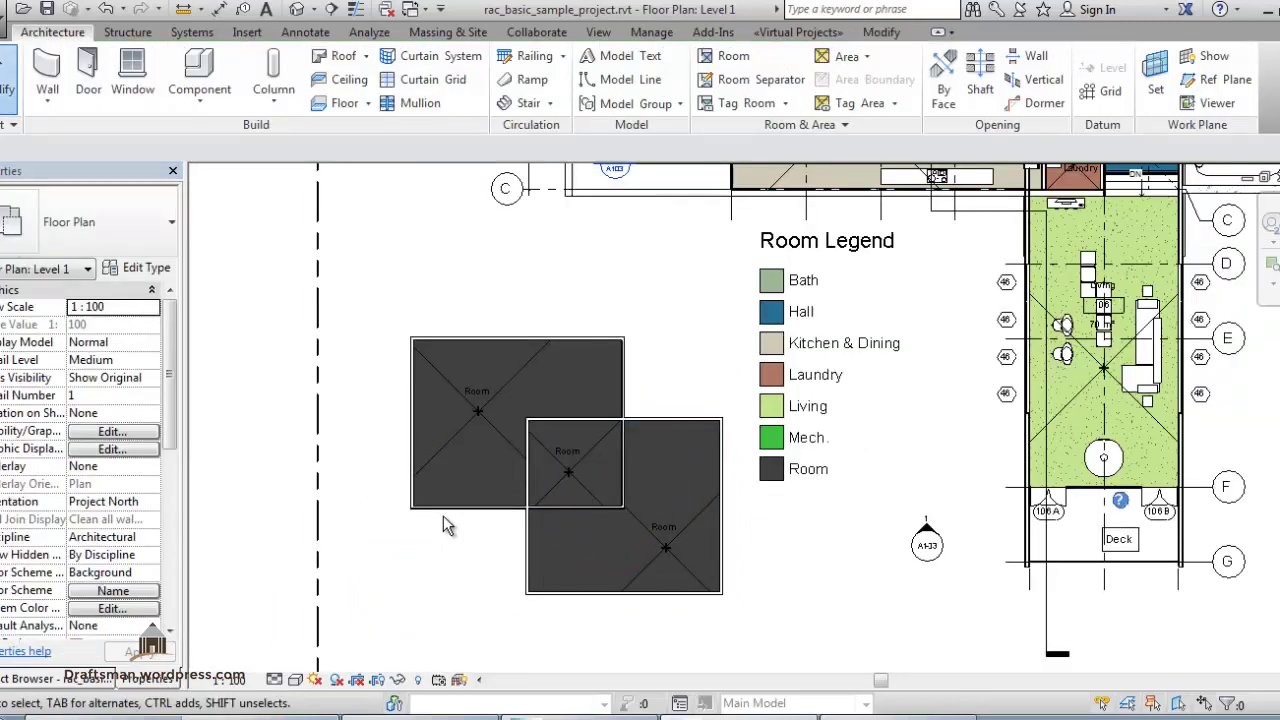
left_click(497, 436)
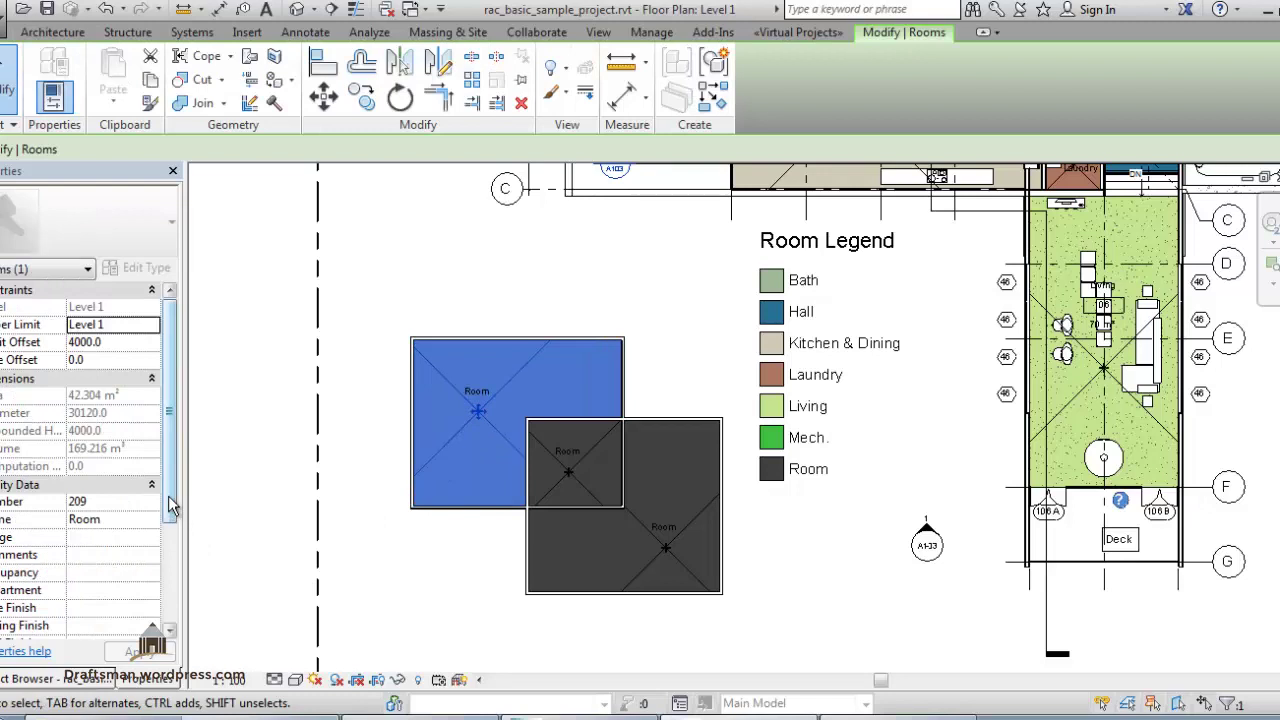
left_click(128, 522)
type("1")
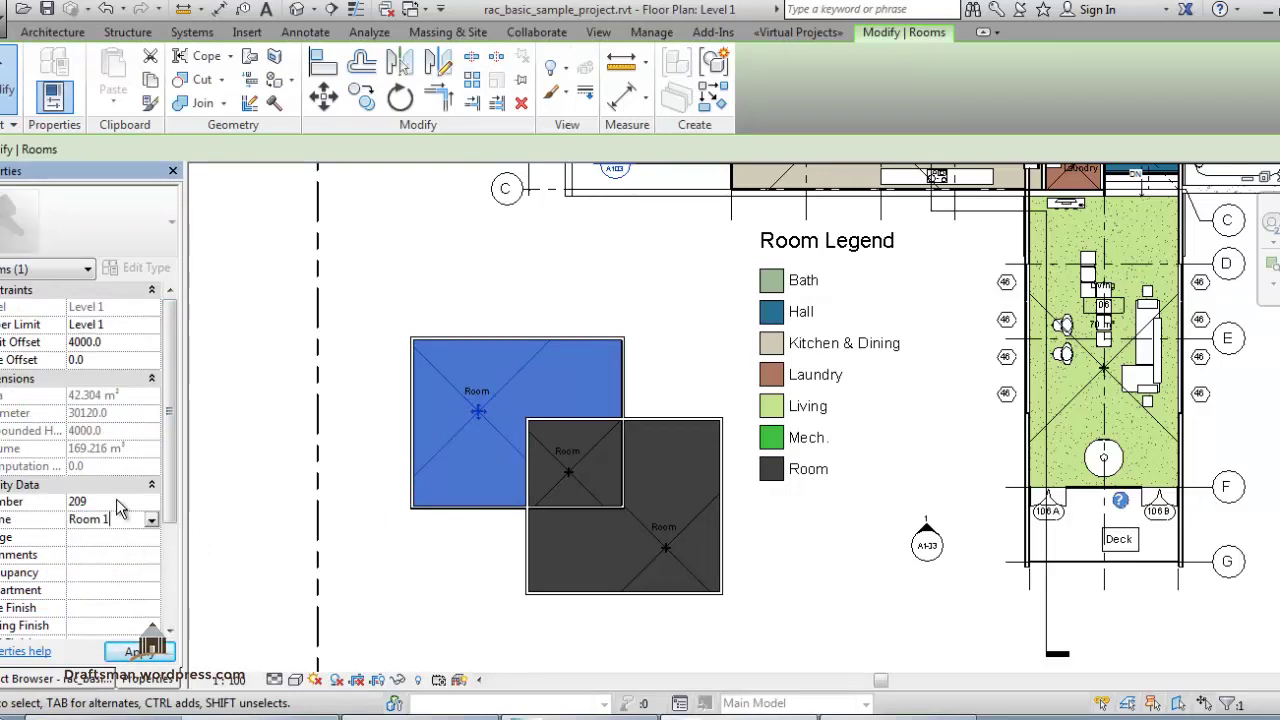
left_click(587, 570)
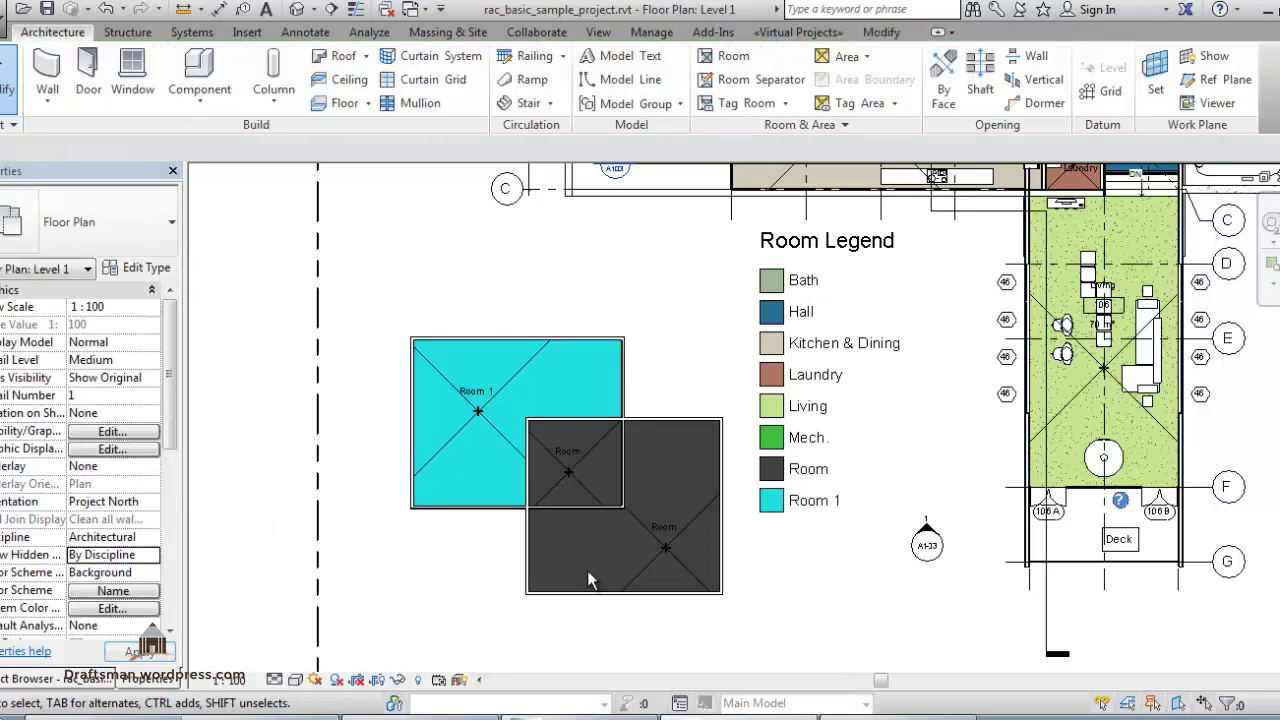
Rename the lower-right room to Room 2 in Properties.
left_click(669, 538)
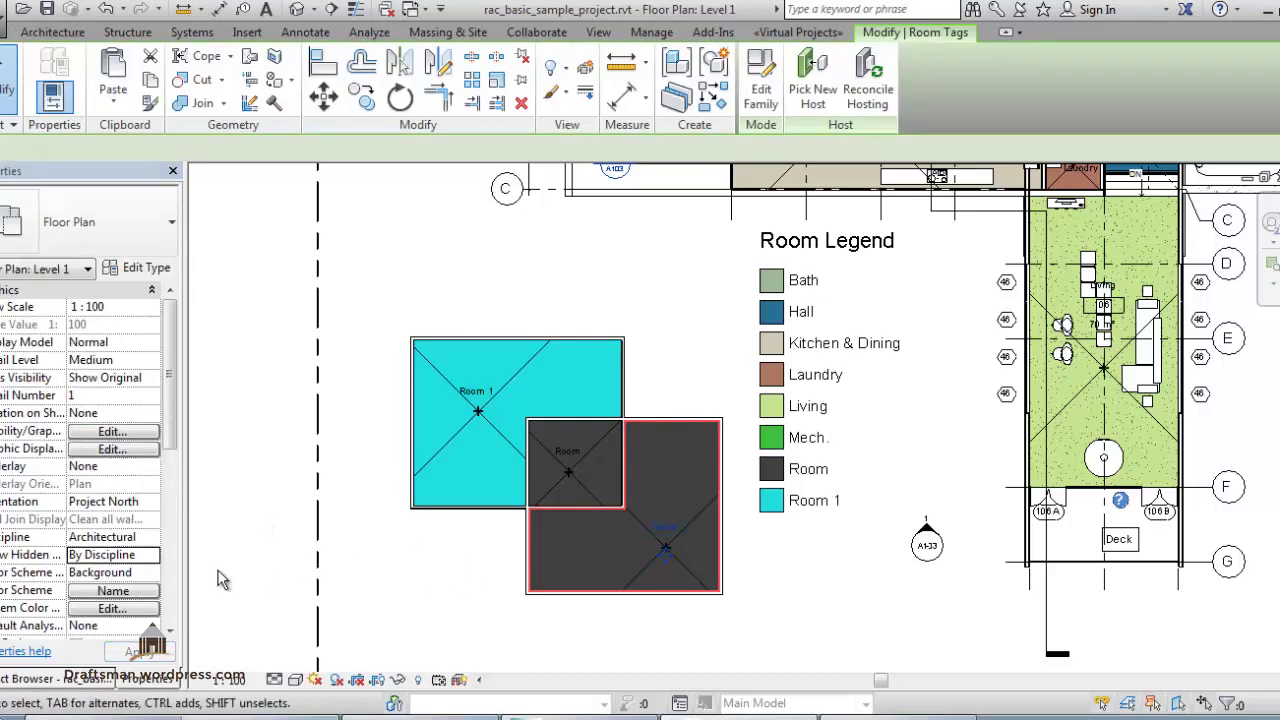
left_click(638, 524)
left_click(124, 519)
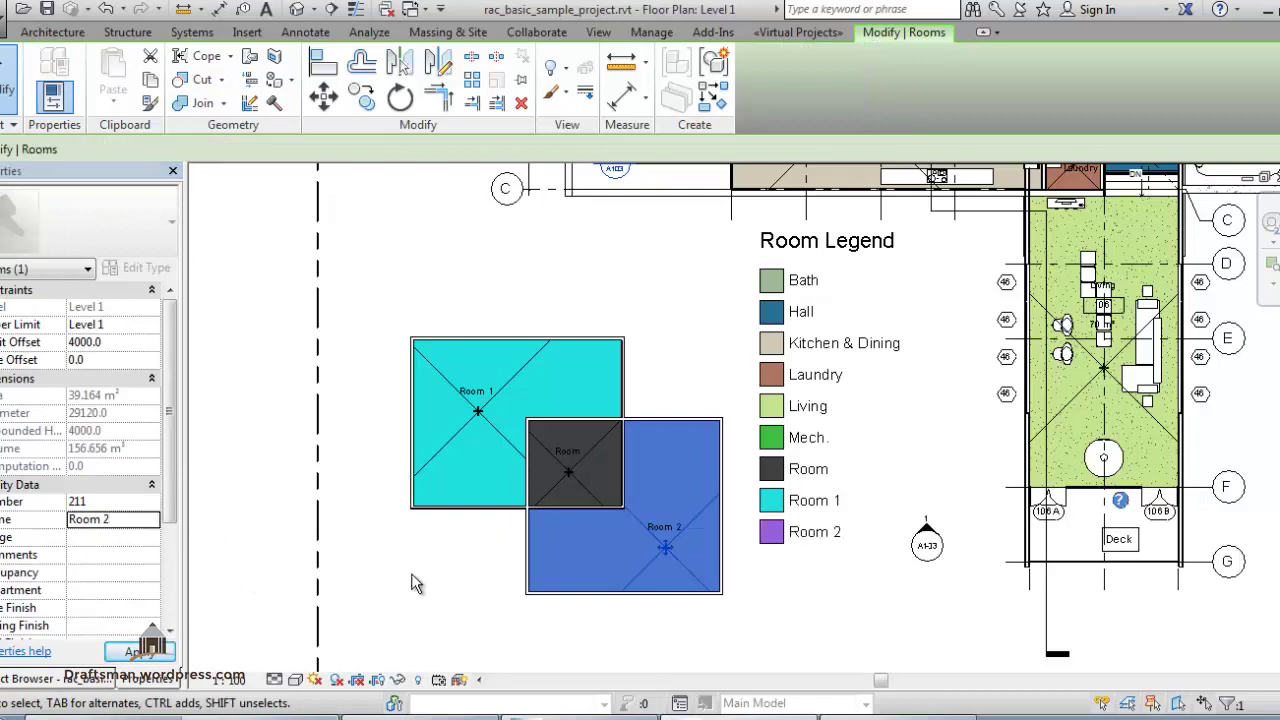
left_click(430, 601)
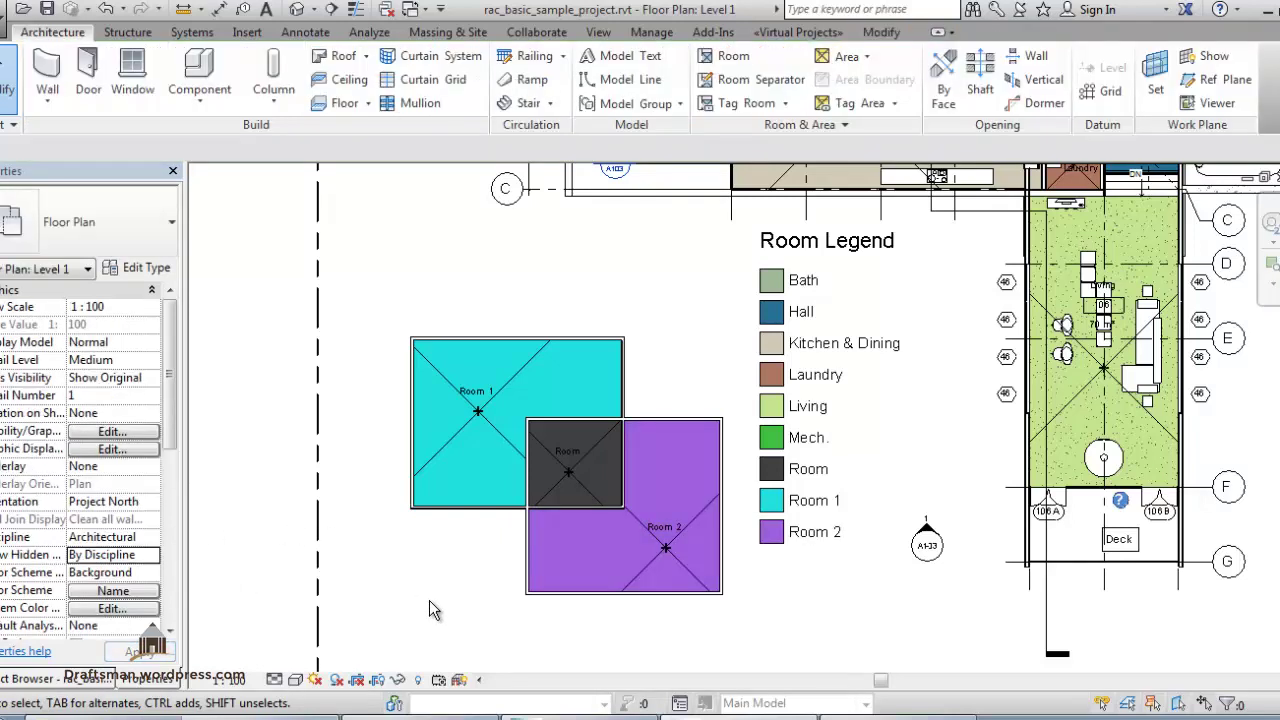
left_click(482, 395)
scroll(418, 428, "up", 1)
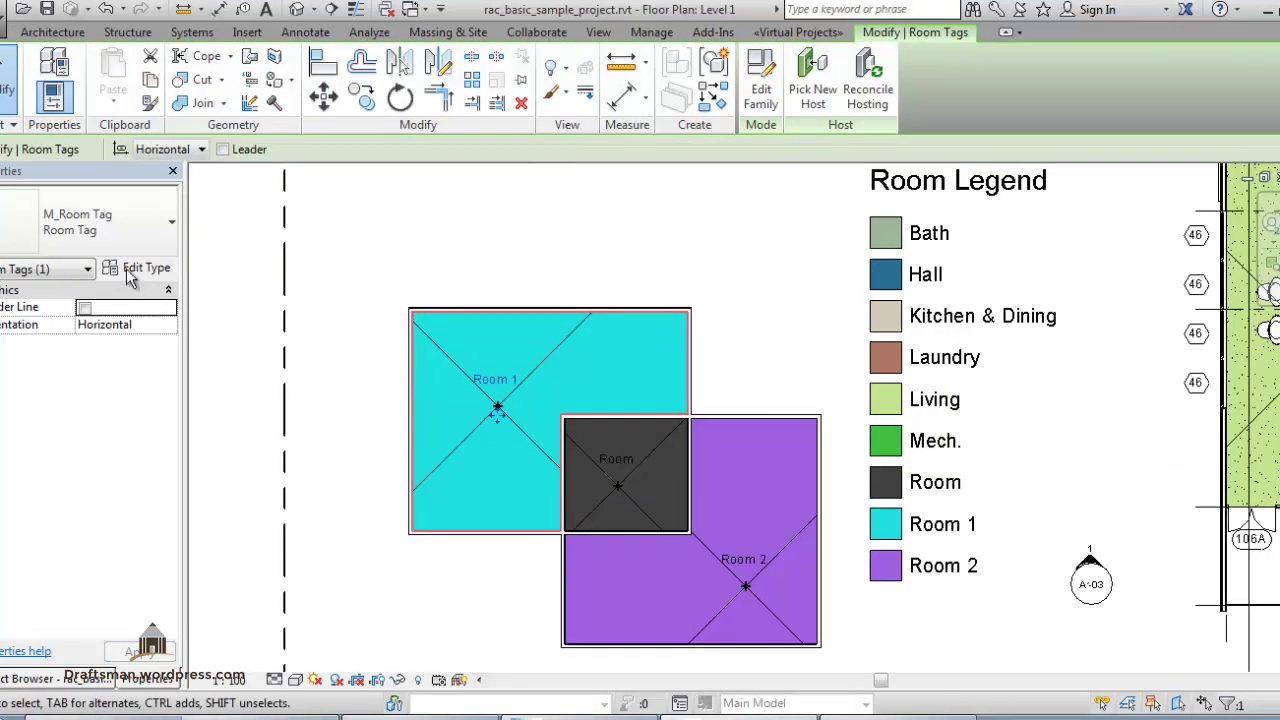
Change the Room 1 tag type to Room Tag With Area, showing 209 and 42 m².
left_click(115, 215)
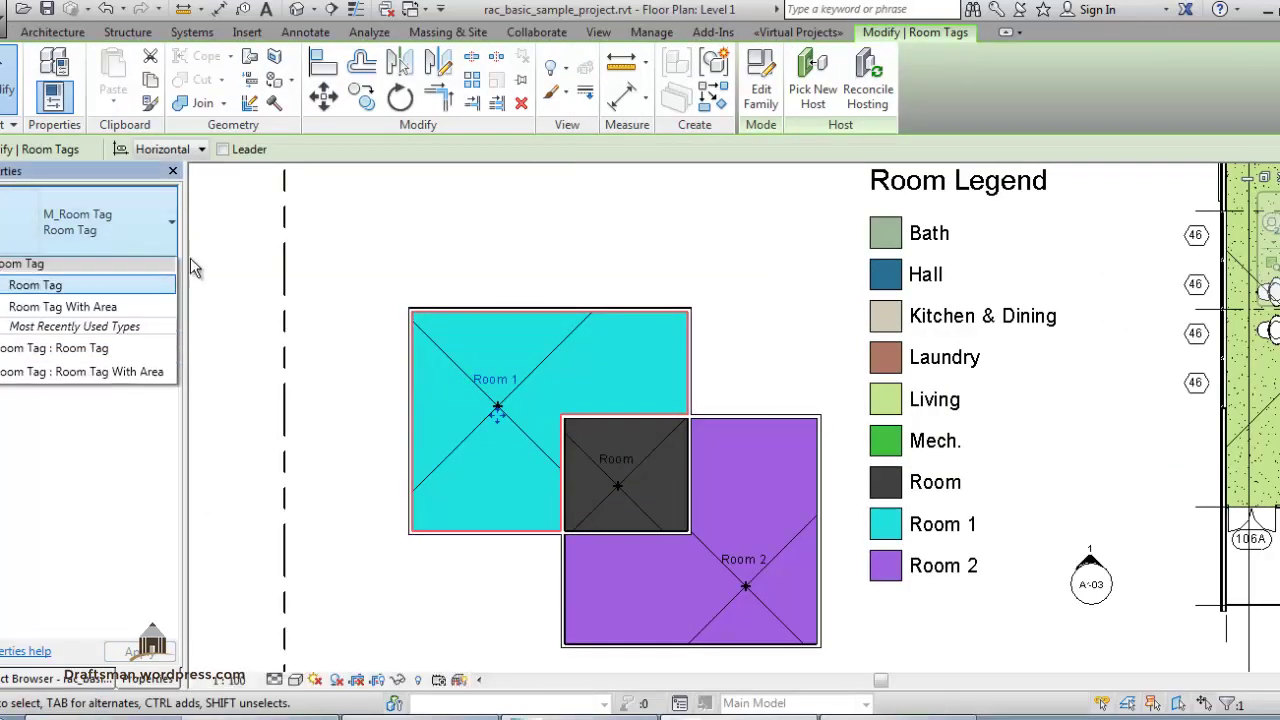
left_click(112, 313)
left_click(443, 448)
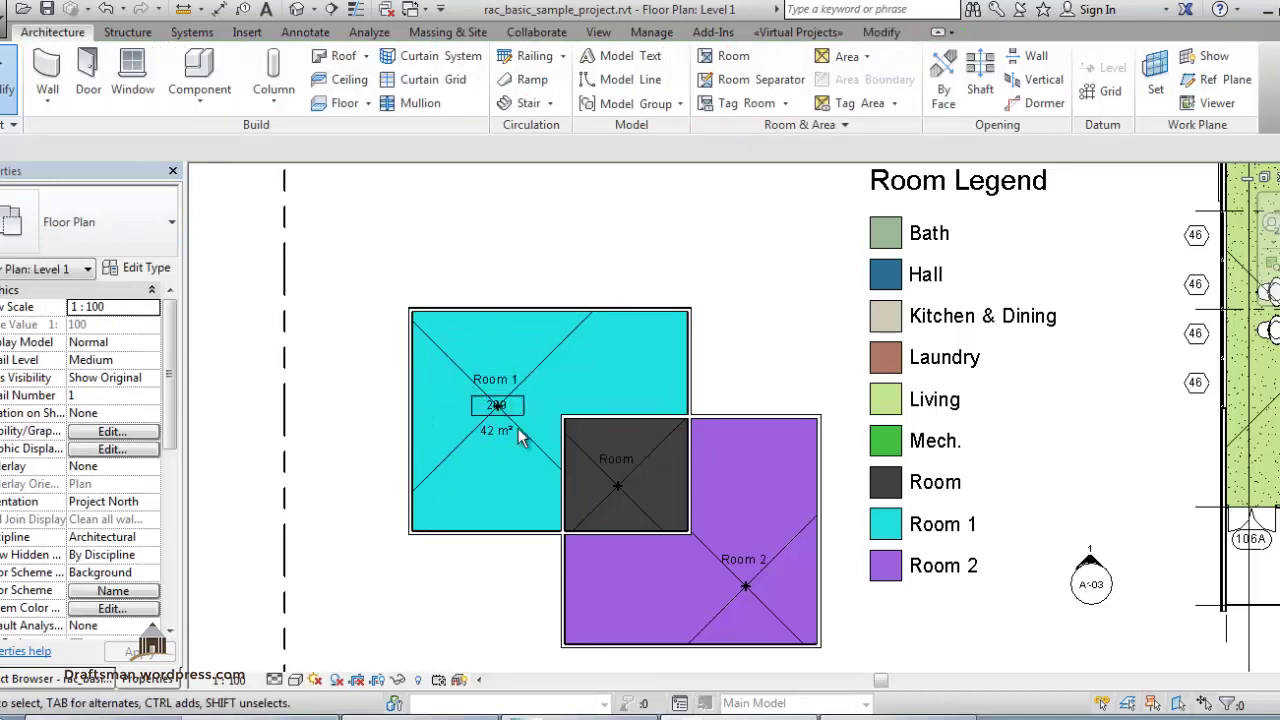
scroll(518, 428, "up", 3)
scroll(353, 372, "down", 1)
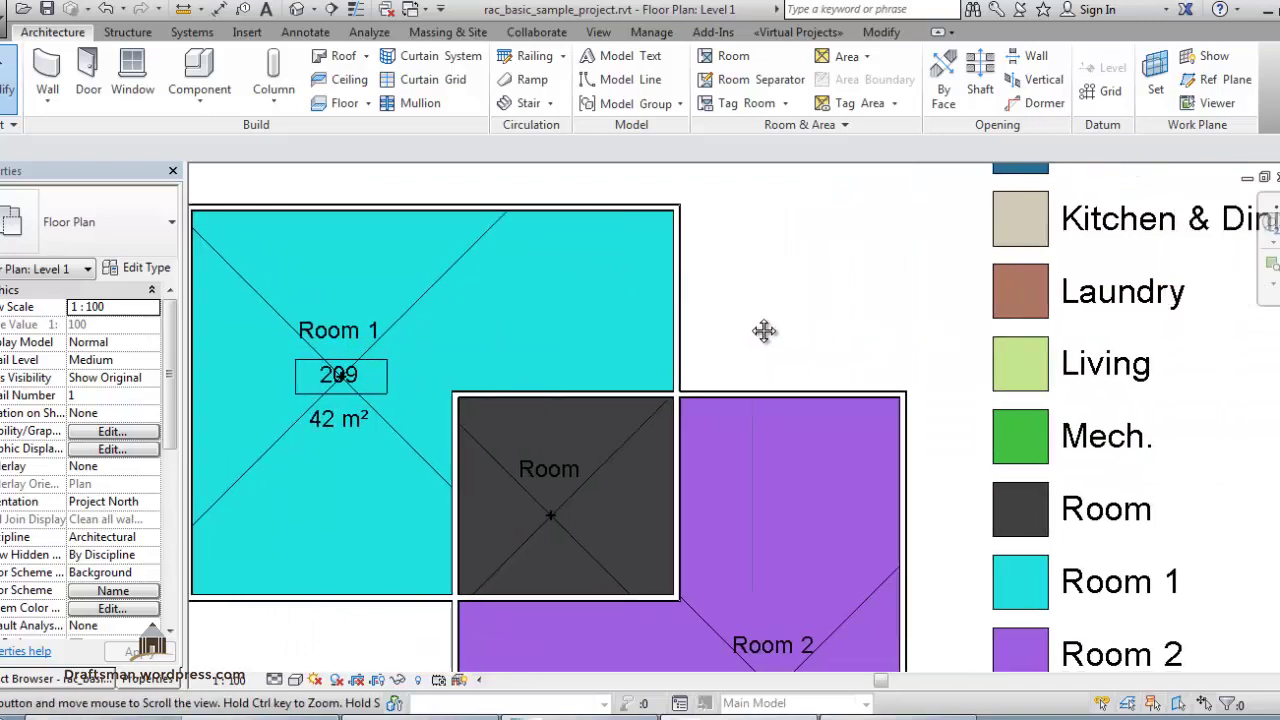
middle_click_drag(763, 329, 655, 311)
scroll(655, 311, "down", 3)
middle_click_drag(729, 498, 586, 380)
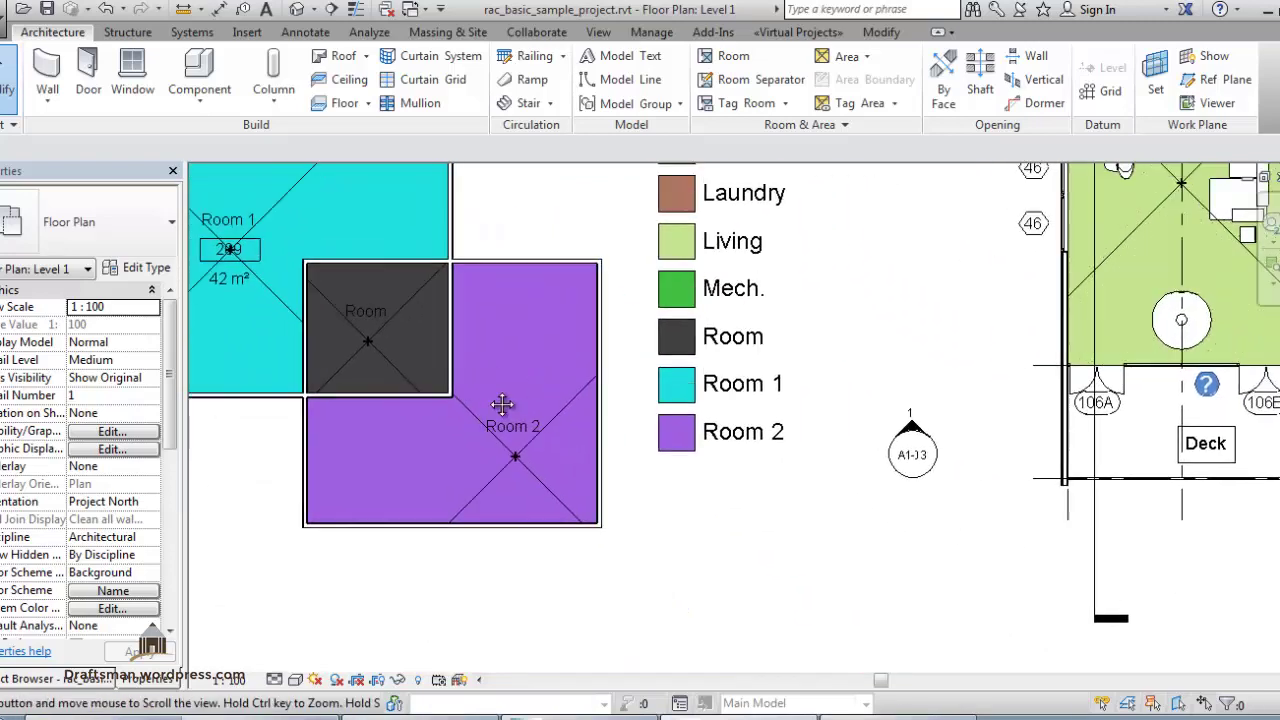
middle_click_drag(508, 408, 647, 461)
middle_click_drag(731, 563, 651, 507)
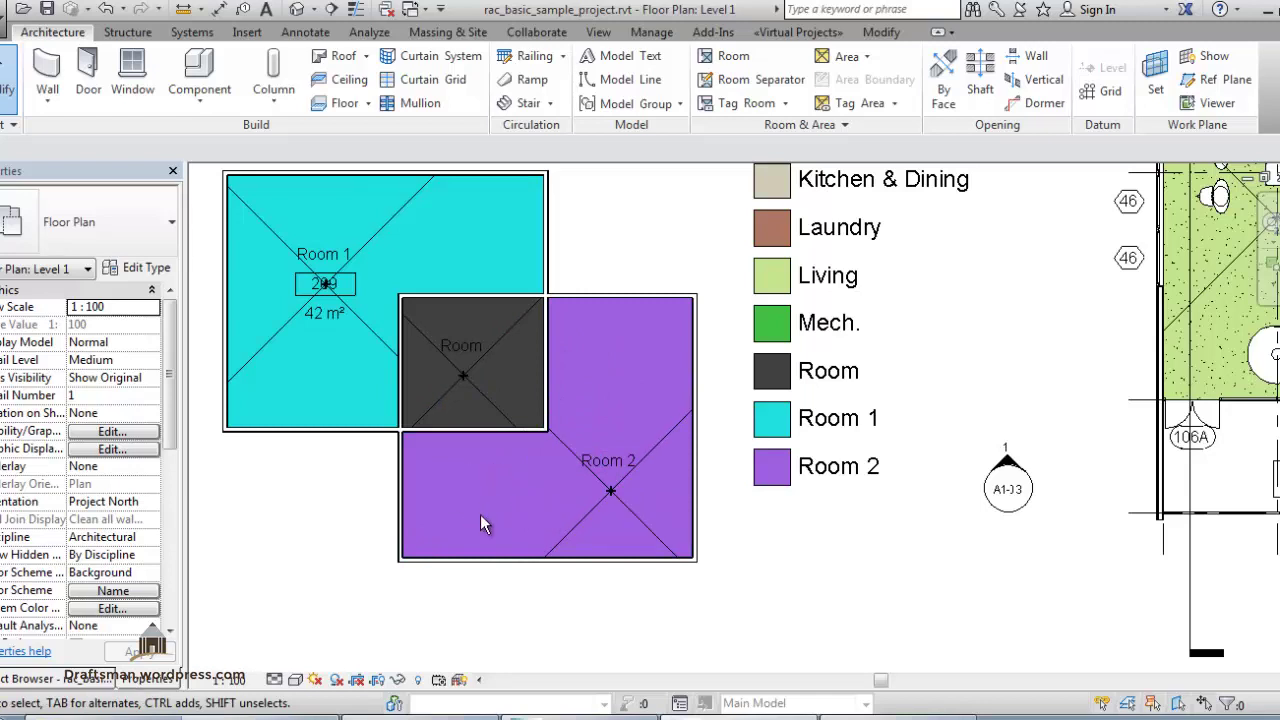
Draw a vertical room separation line through Room 2.
left_click(738, 81)
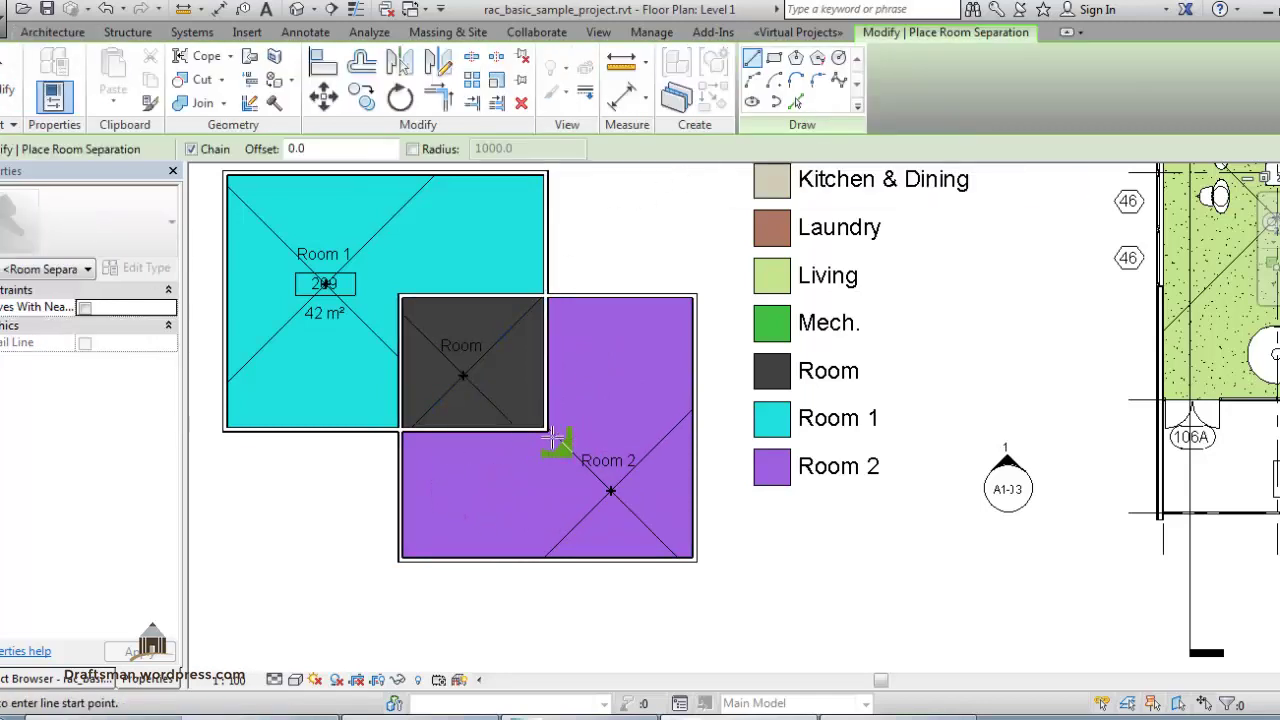
left_click(548, 430)
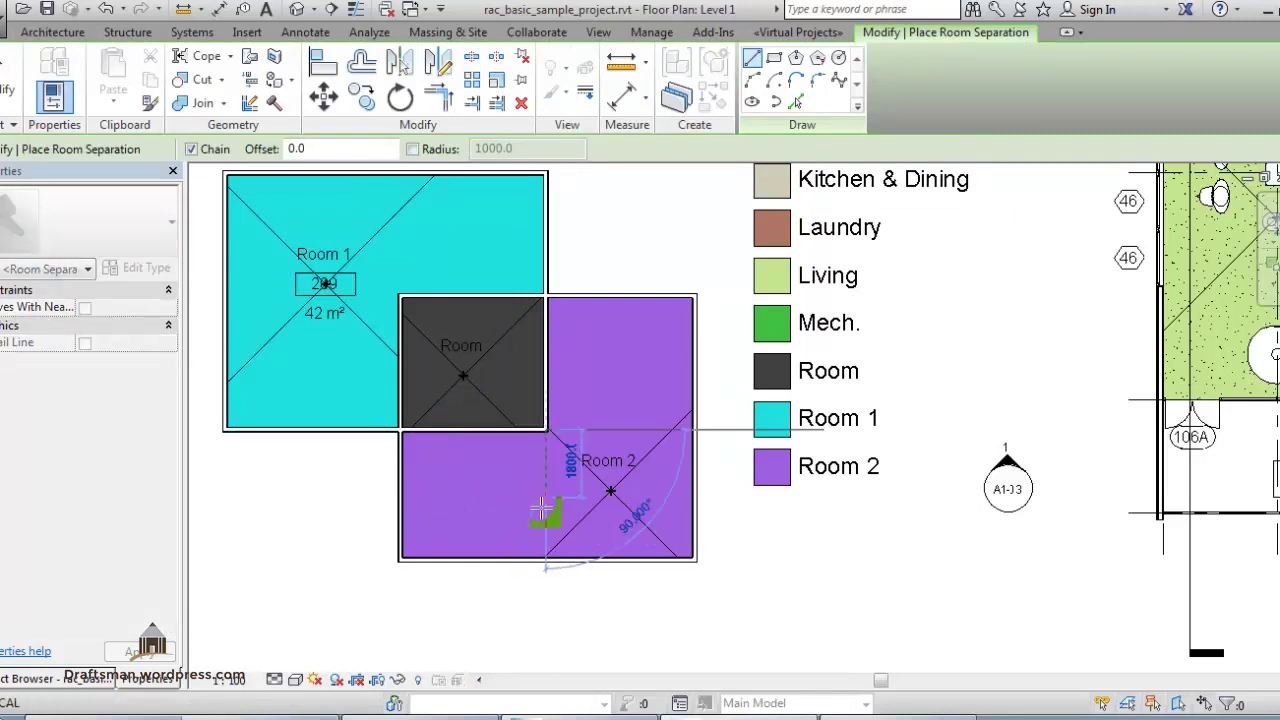
left_click(546, 558)
key("Escape")
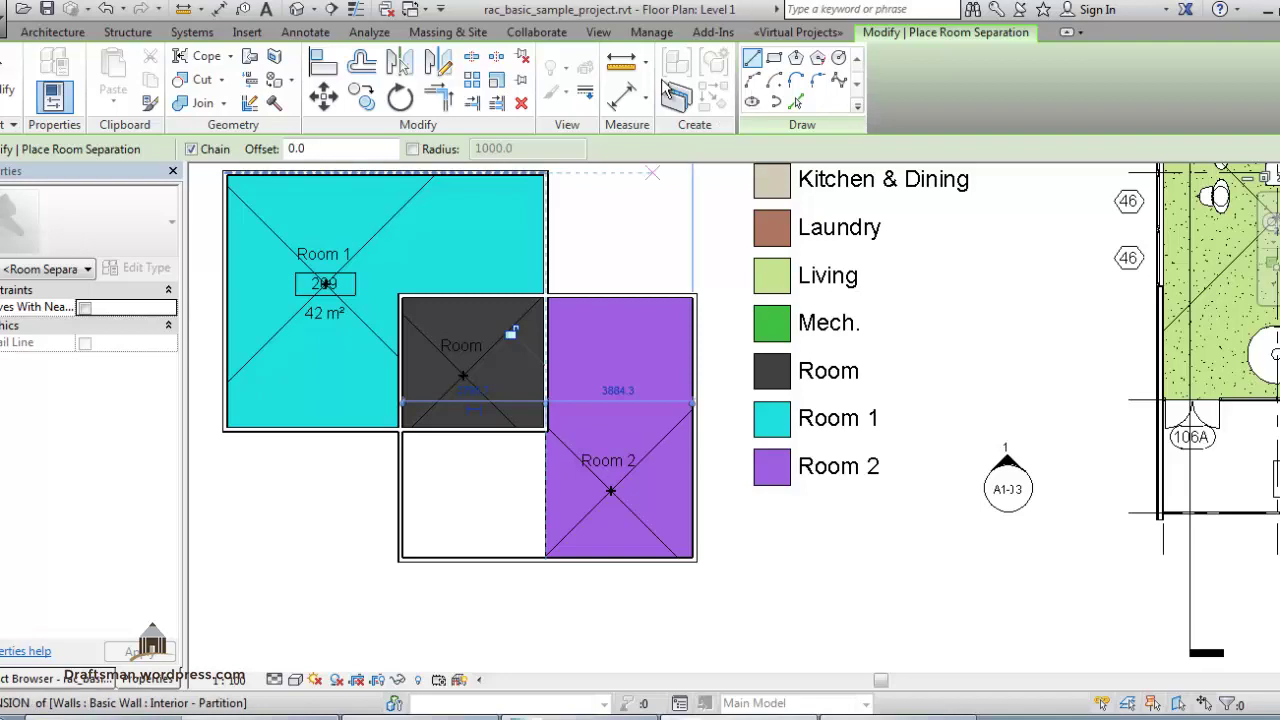
Place a new room in the freed lower-left part of the enclosure.
left_click(50, 36)
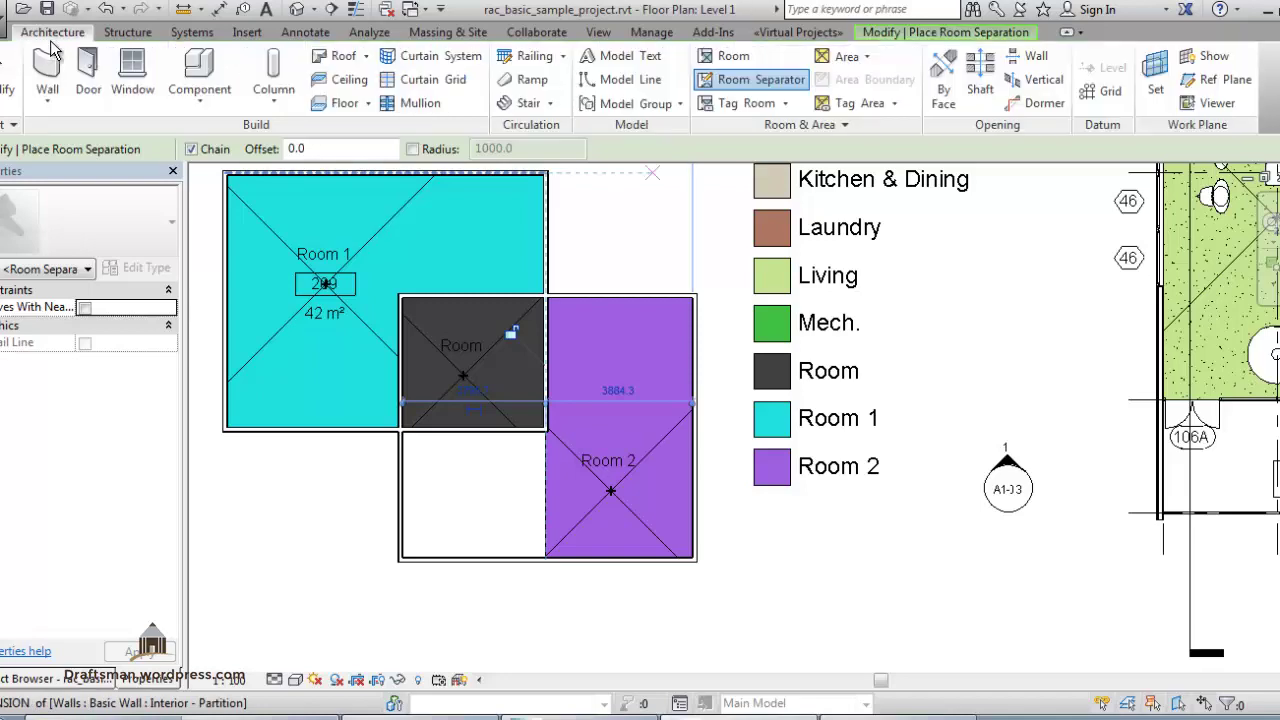
left_click(737, 62)
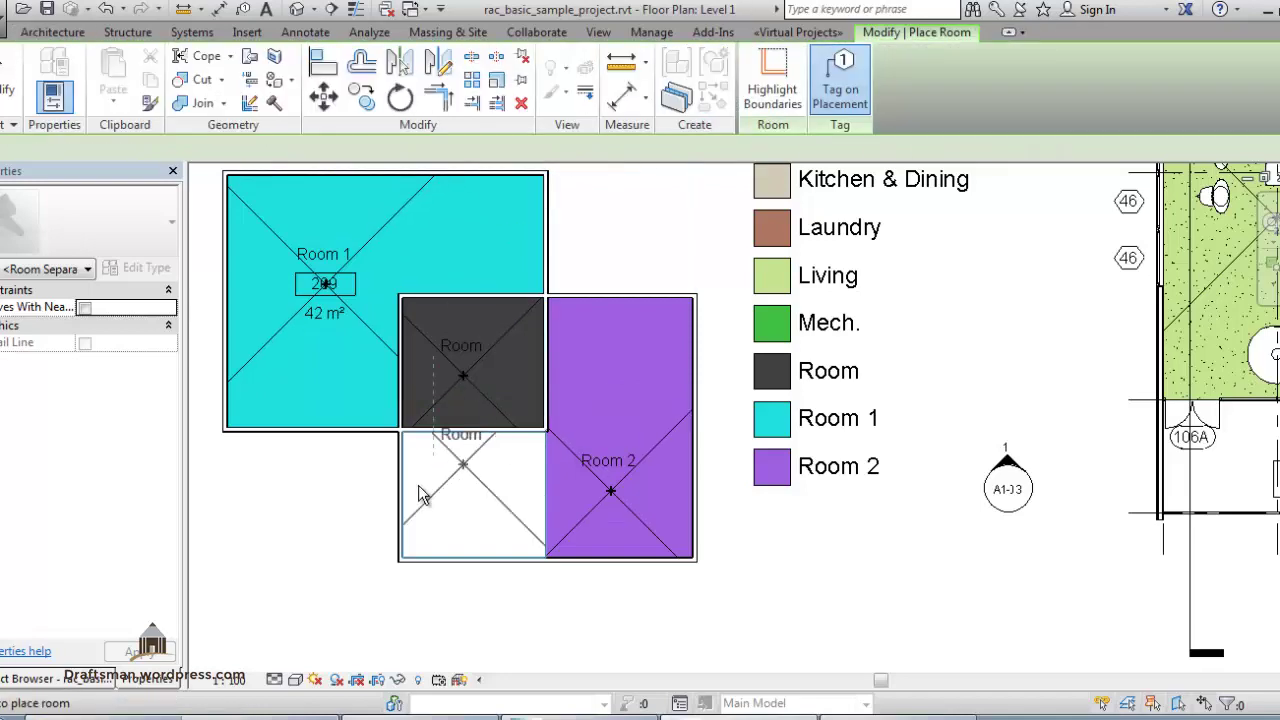
left_click(484, 510)
mouse_move(429, 614)
middle_mouse_down()
mouse_move(414, 523)
mouse_move(268, 530)
middle_mouse_up()
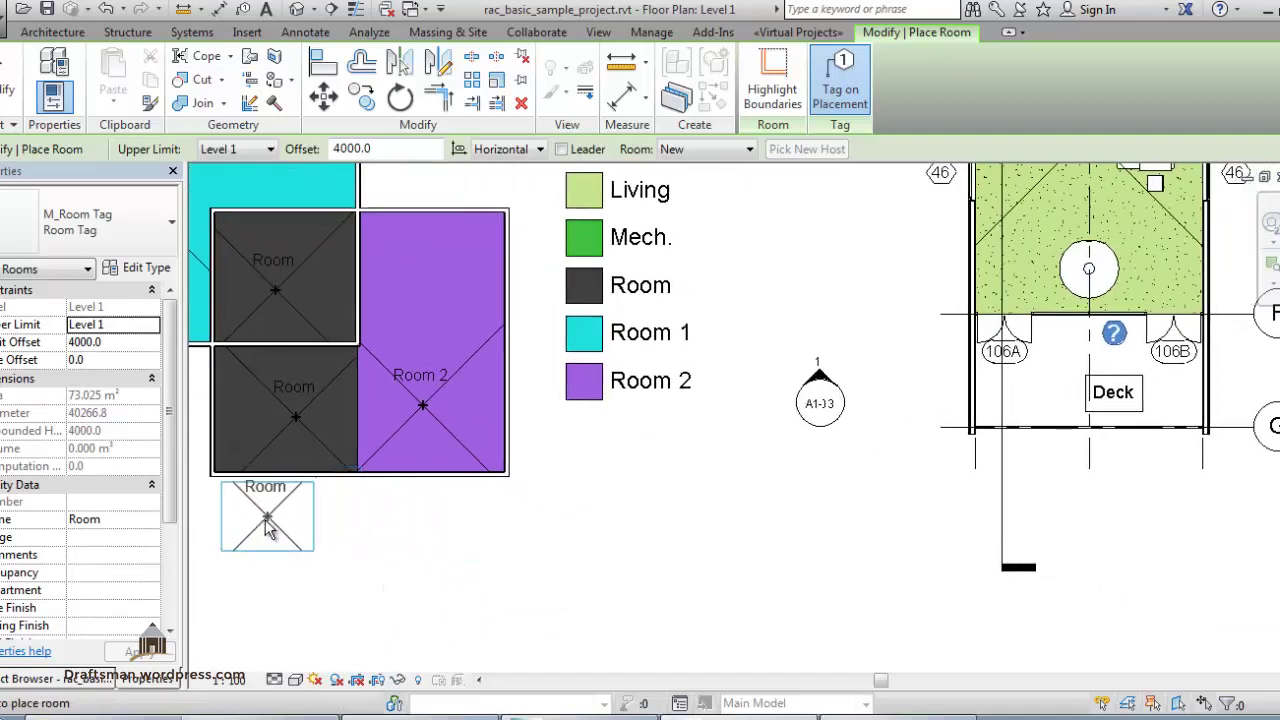
key("Escape")
scroll(900, 340, "up", 3)
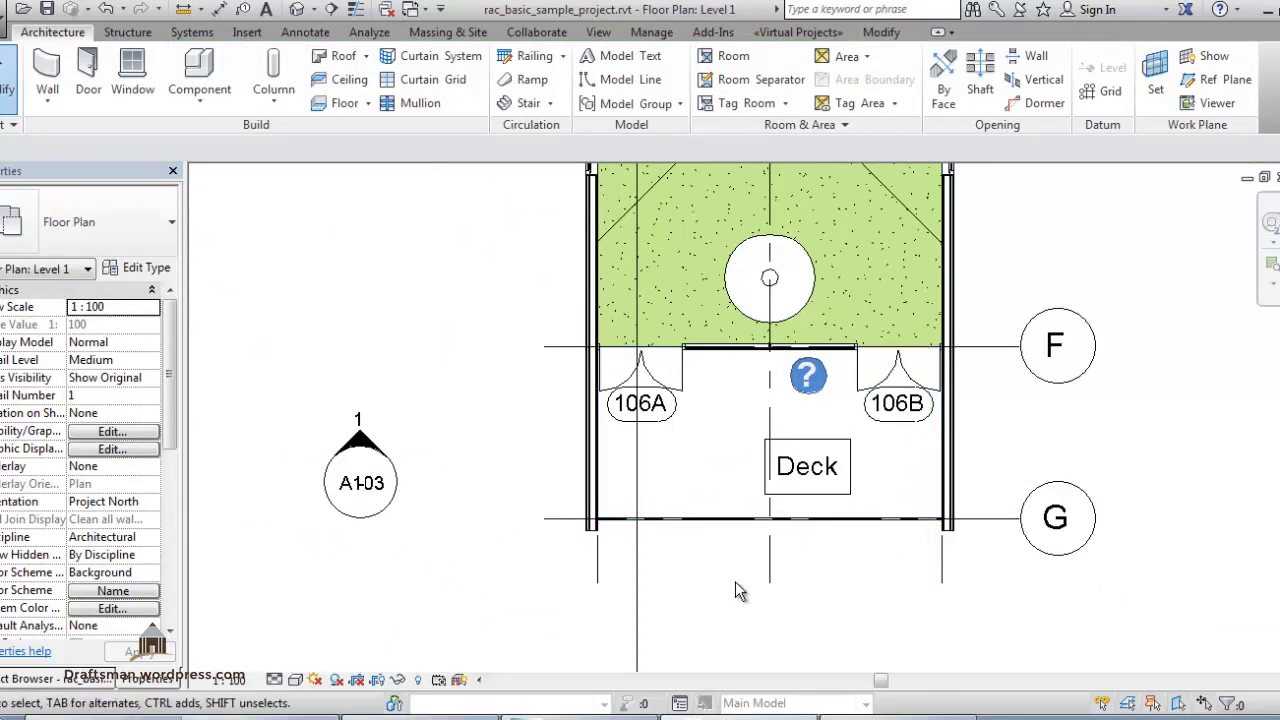
scroll(735, 583, "down", 3)
mouse_move(930, 210)
middle_mouse_down()
mouse_move(930, 450)
mouse_move(914, 382)
middle_mouse_up()
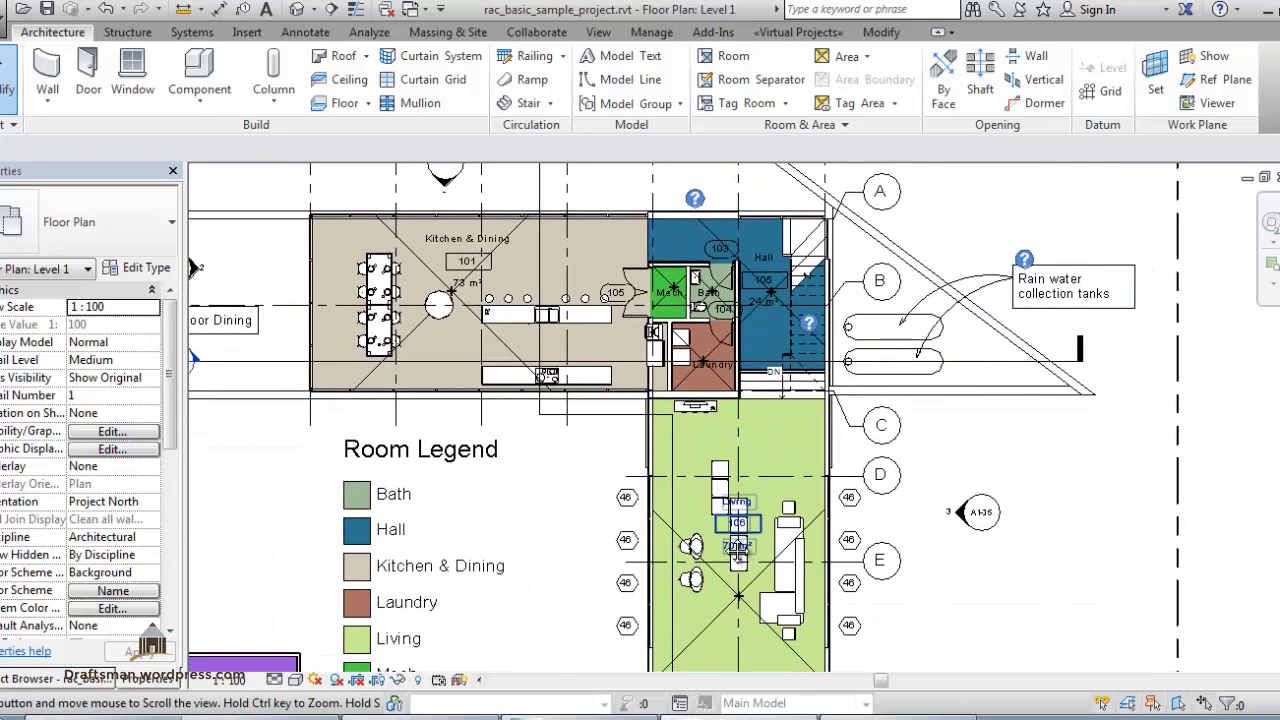
middle_click_drag(860, 640, 794, 240)
scroll(800, 445, "up", 2)
scroll(800, 445, "up", 2)
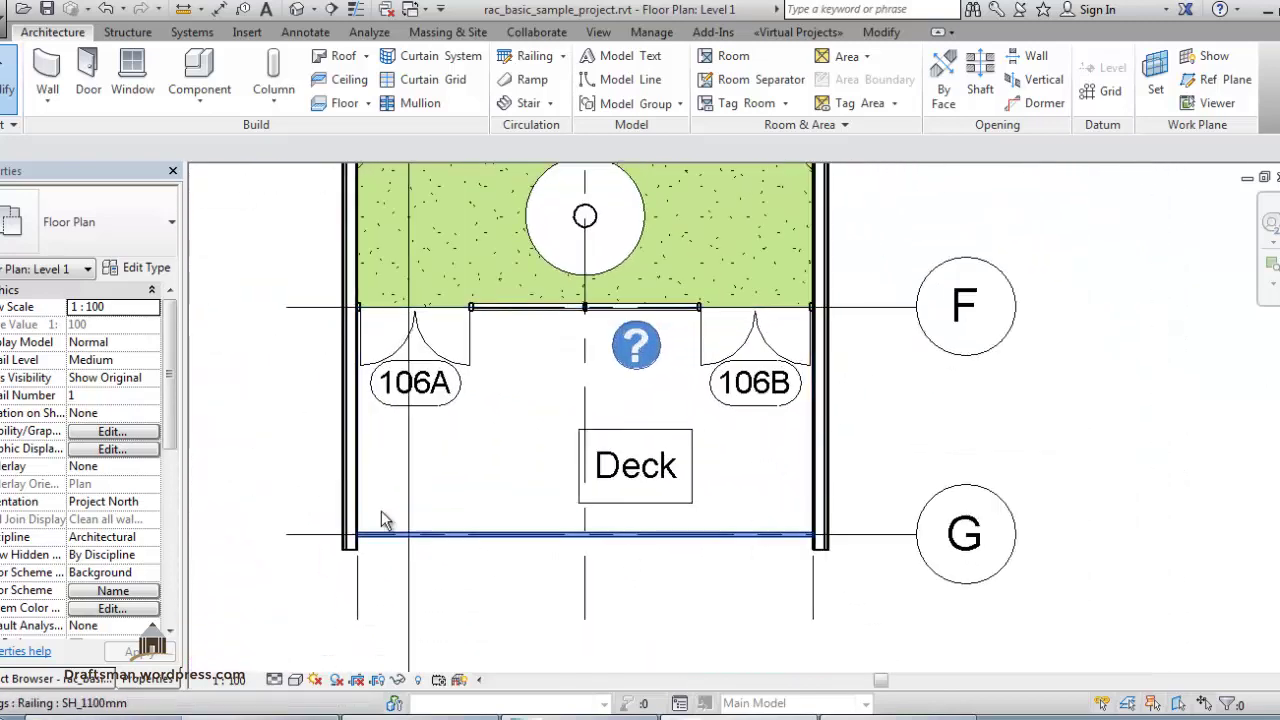
scroll(578, 464, "down", 1)
mouse_move(354, 366)
middle_mouse_down()
mouse_move(543, 553)
mouse_move(509, 600)
middle_mouse_up()
Draw room separation lines 3700 out from the Living room wall, up near grid E and back.
middle_click_drag(762, 416, 683, 459)
left_click(724, 86)
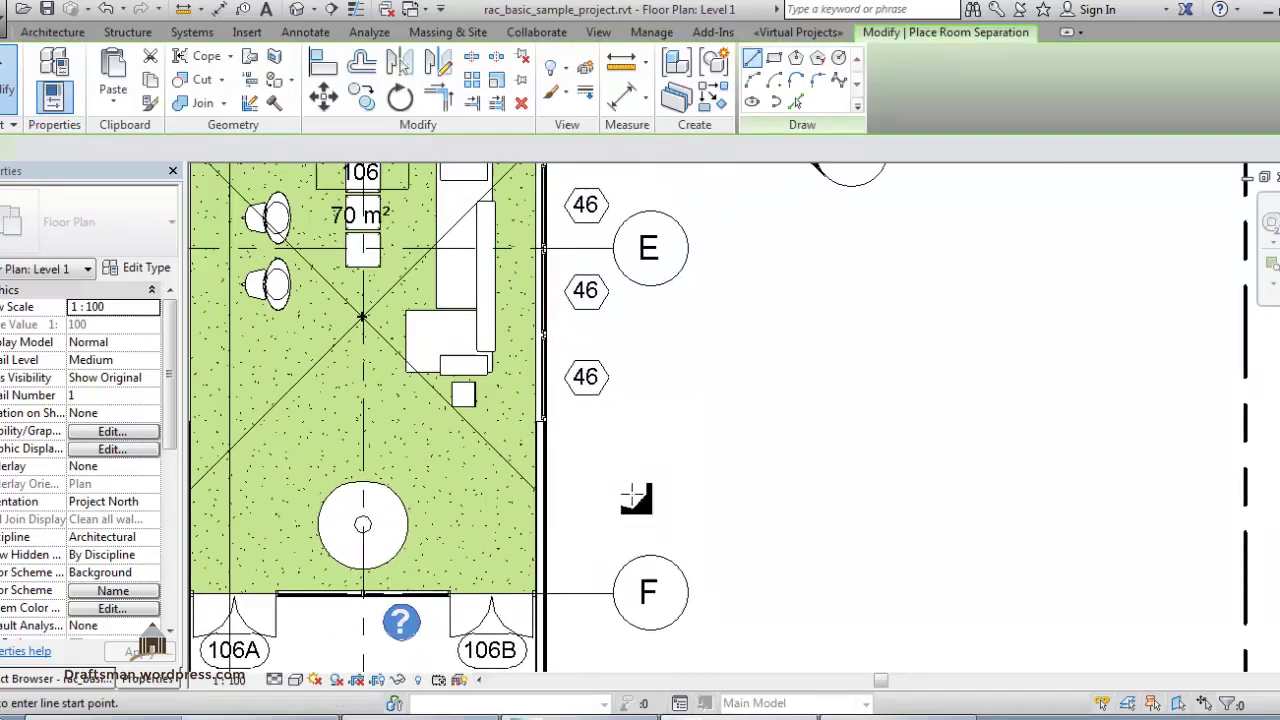
left_click(545, 501)
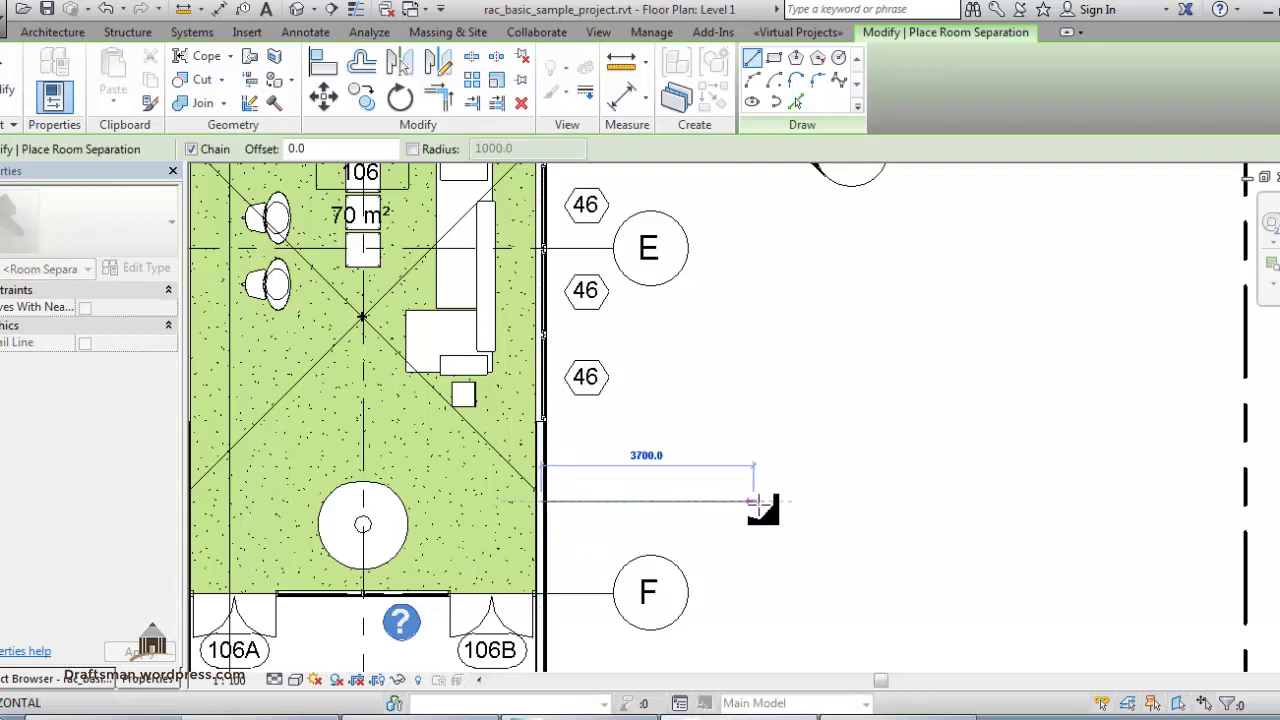
left_click(760, 501)
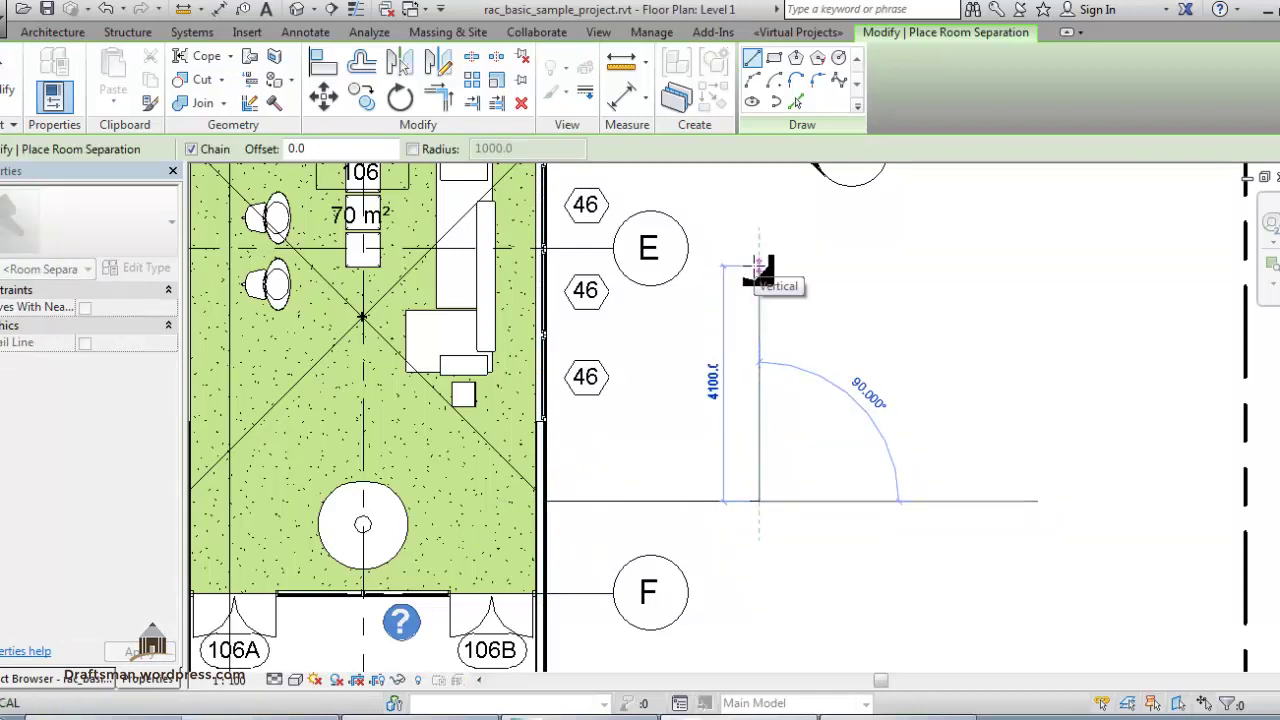
left_click(760, 266)
left_click(548, 266)
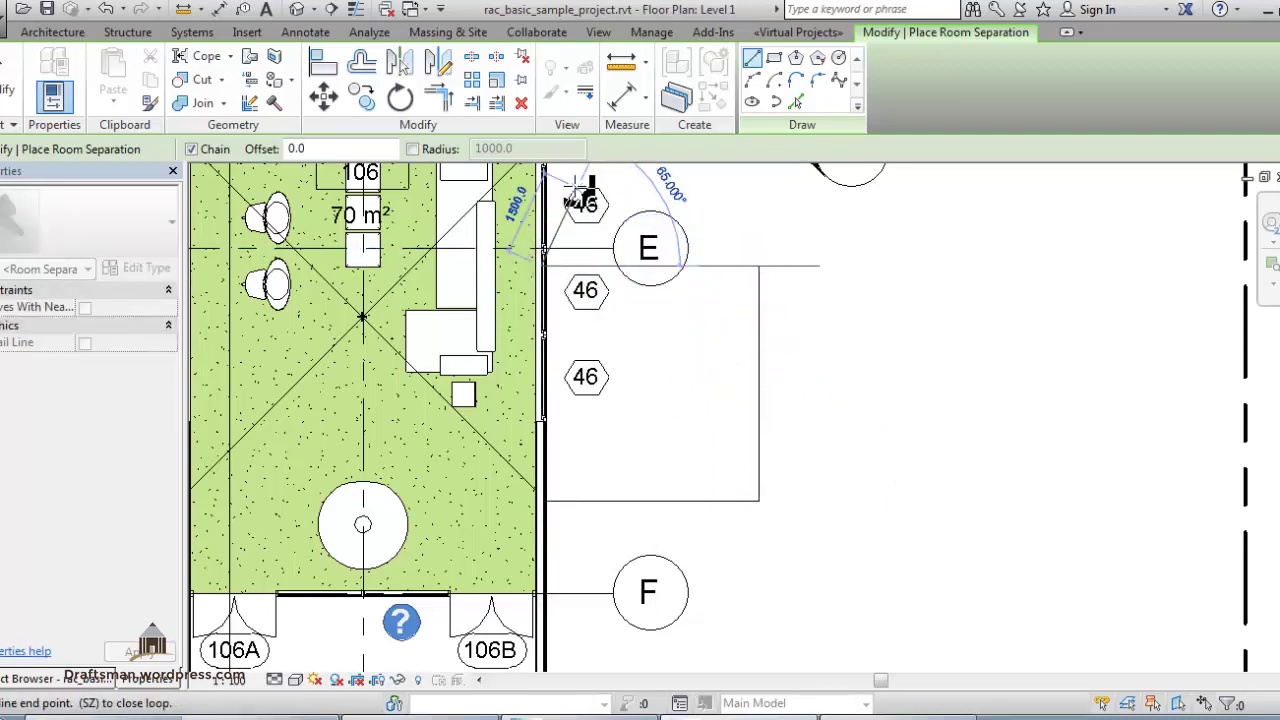
Place a new room inside the enclosed area east of the Living room.
left_click(82, 36)
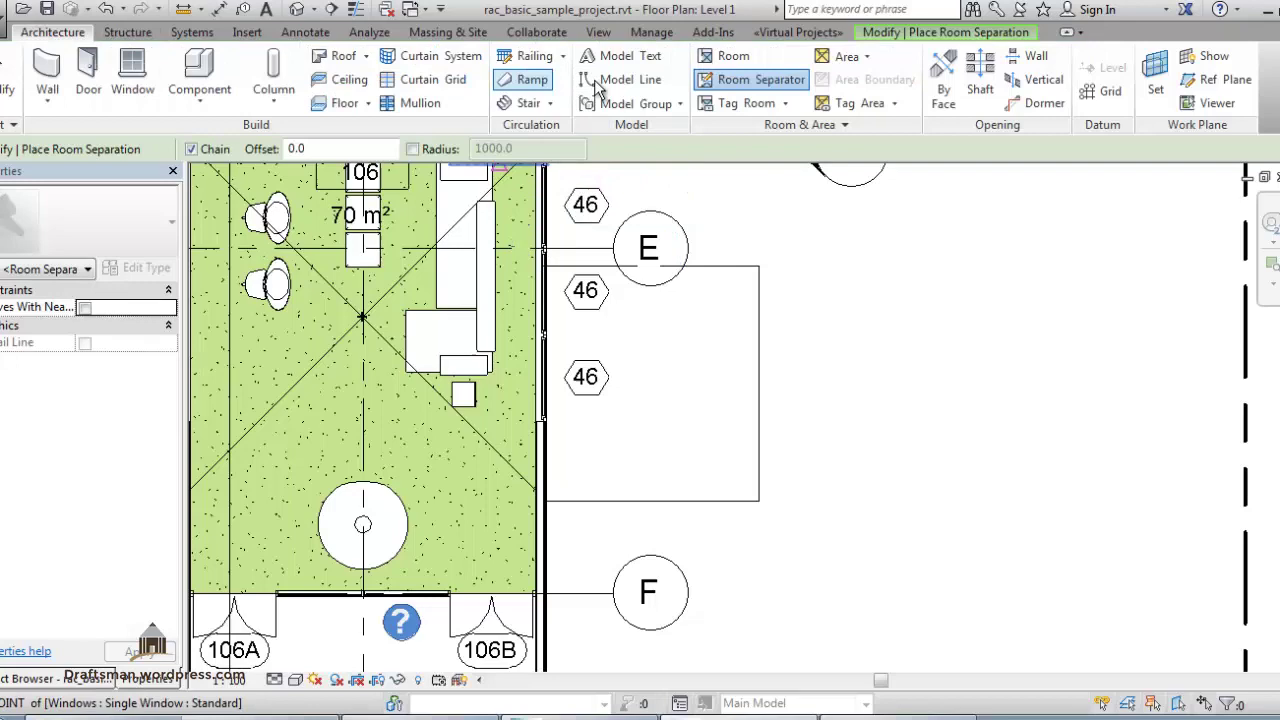
left_click(730, 60)
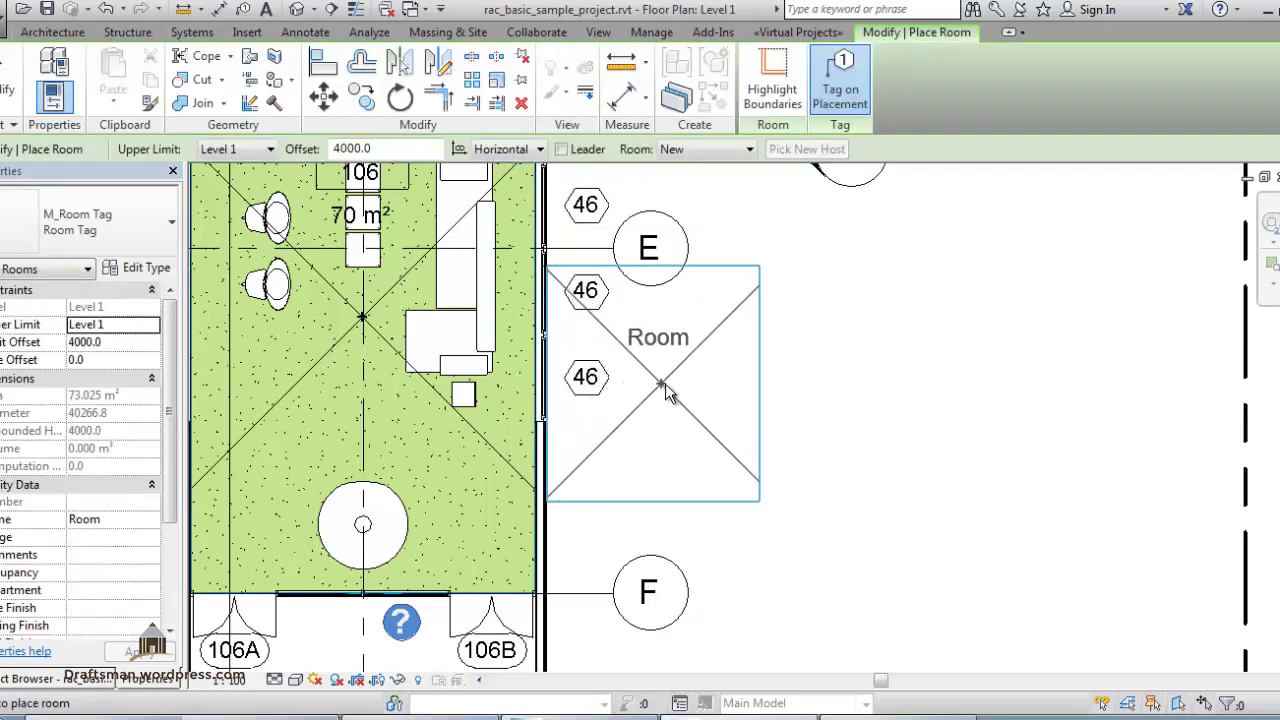
left_click(667, 392)
key("Escape")
key("Escape")
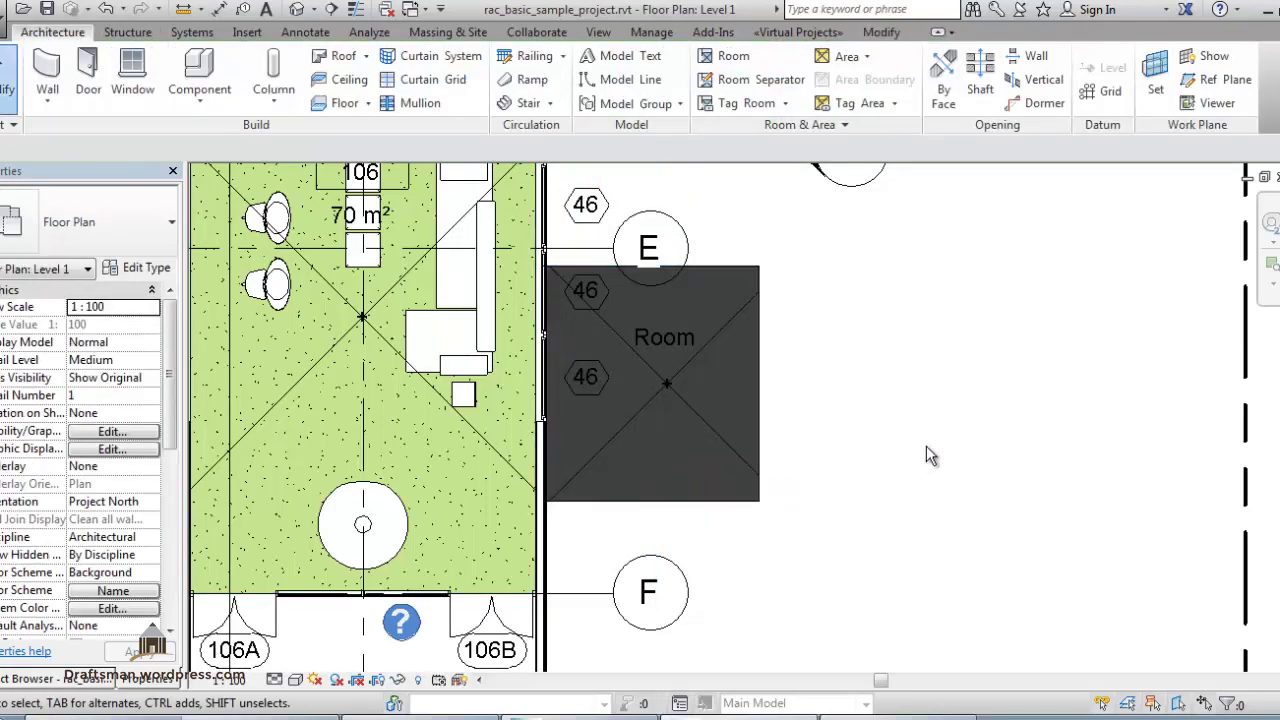
middle_click_drag(926, 456, 1068, 520)
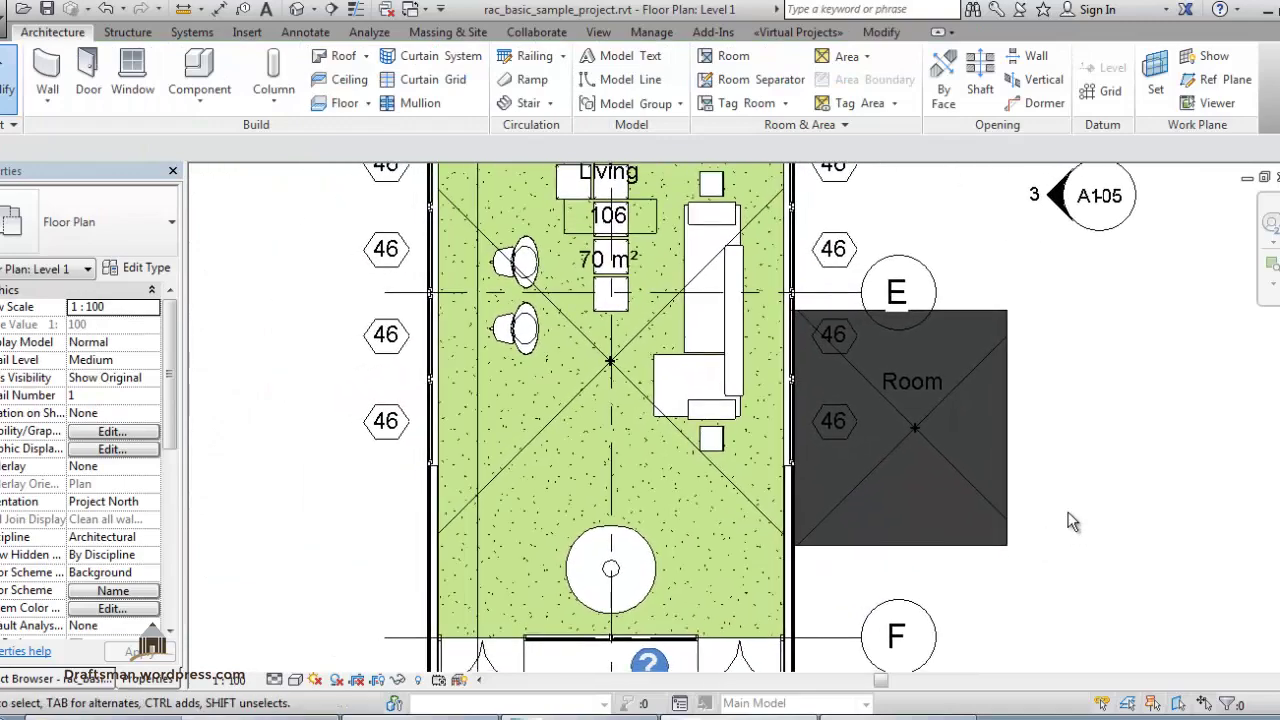
scroll(1068, 520, "down", 3)
mouse_move(672, 320)
middle_mouse_down()
mouse_move(672, 450)
mouse_move(822, 503)
middle_mouse_up()
scroll(672, 450, "up", 5)
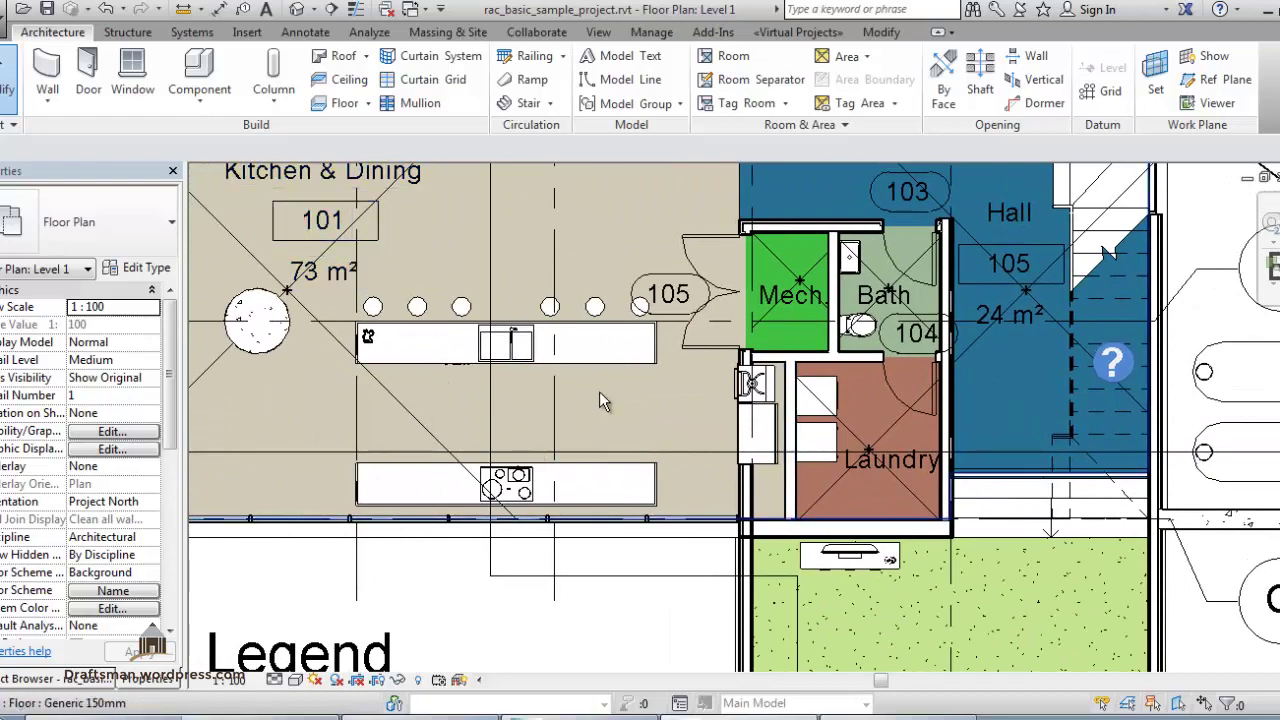
scroll(567, 366, "down", 1)
scroll(567, 366, "down", 1)
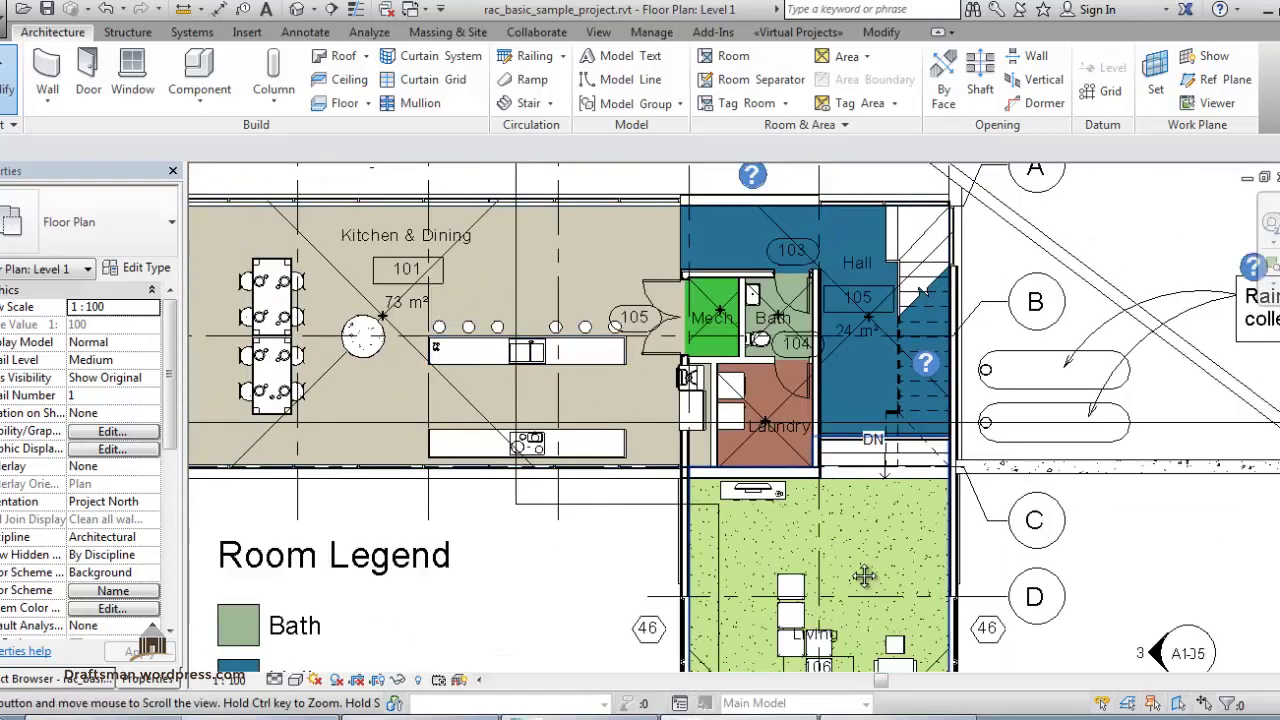
middle_click_drag(864, 575, 864, 554)
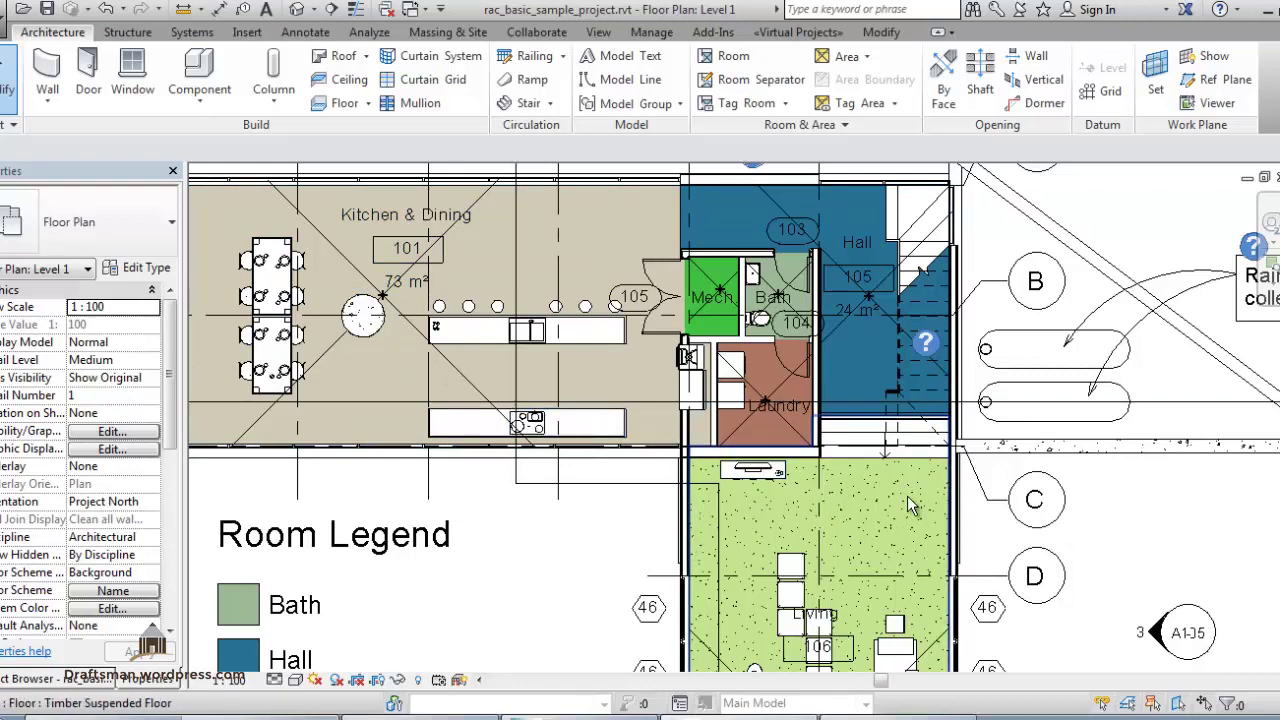
Stop the partition wall below Laundry from bounding rooms and delete the redundant rooms.
left_click(677, 521)
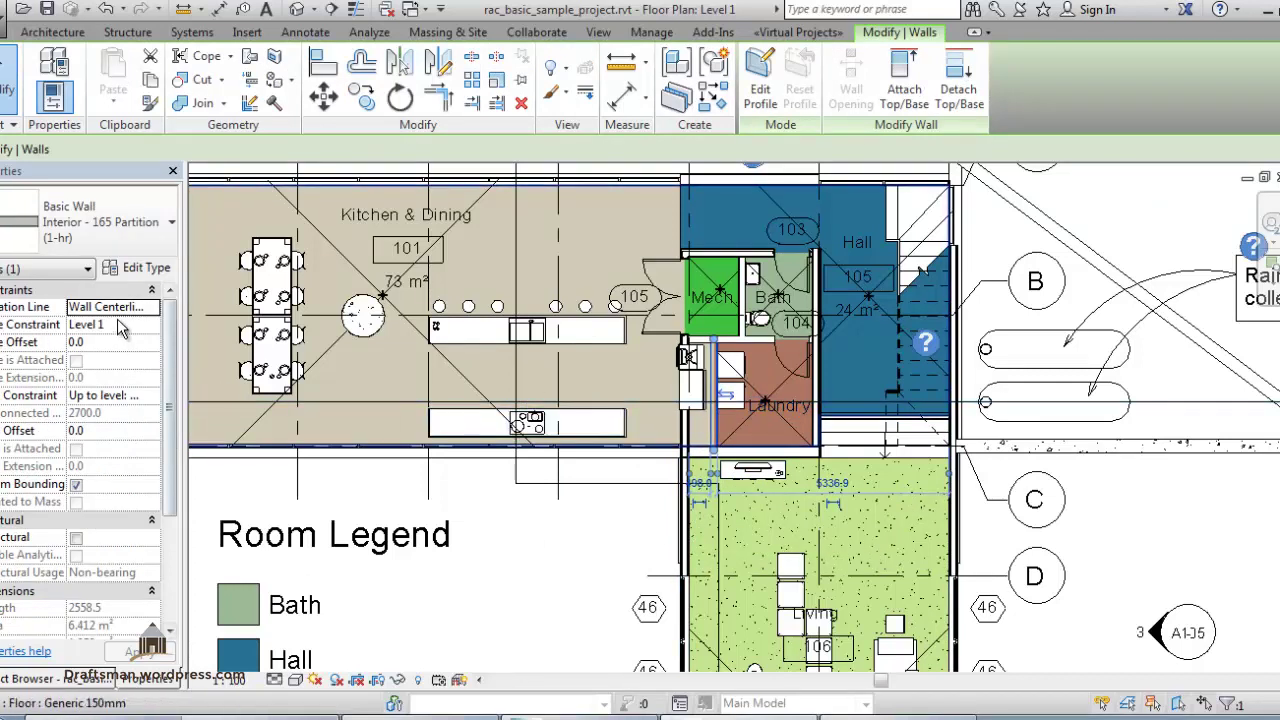
left_click(76, 486)
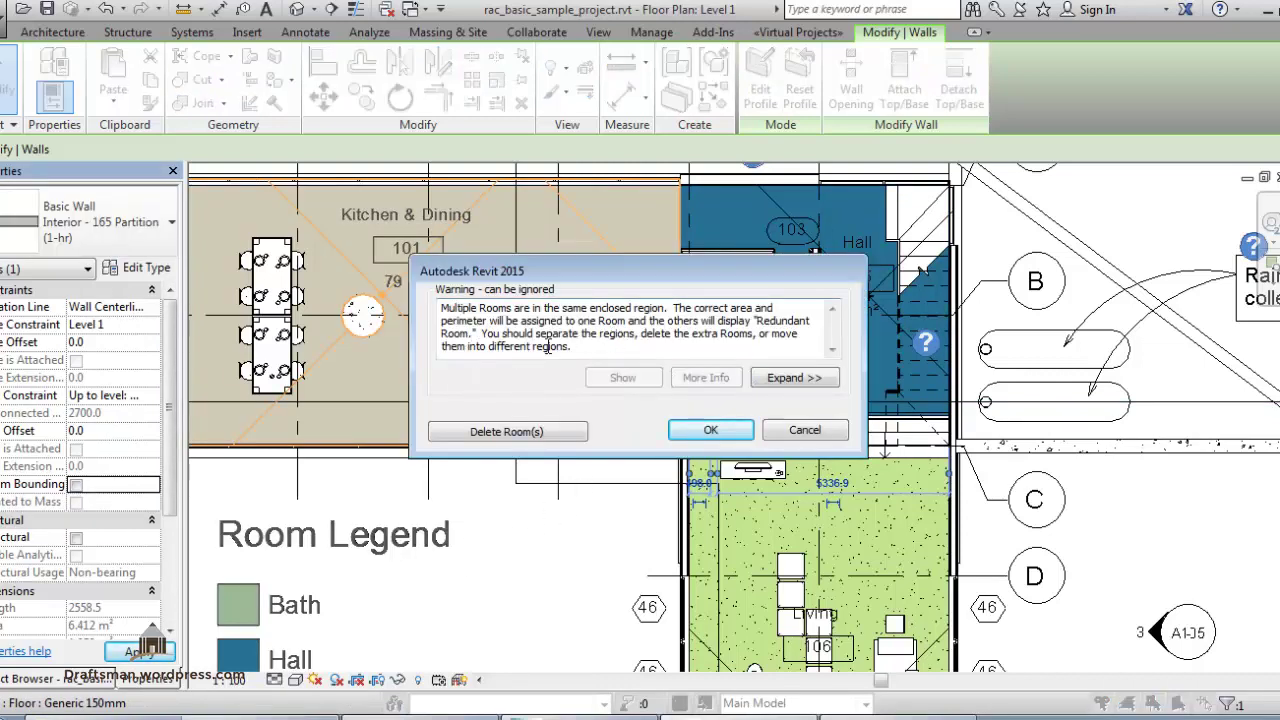
mouse_move(645, 280)
left_mouse_down()
mouse_move(917, 213)
mouse_move(1013, 128)
left_mouse_up()
left_click(930, 284)
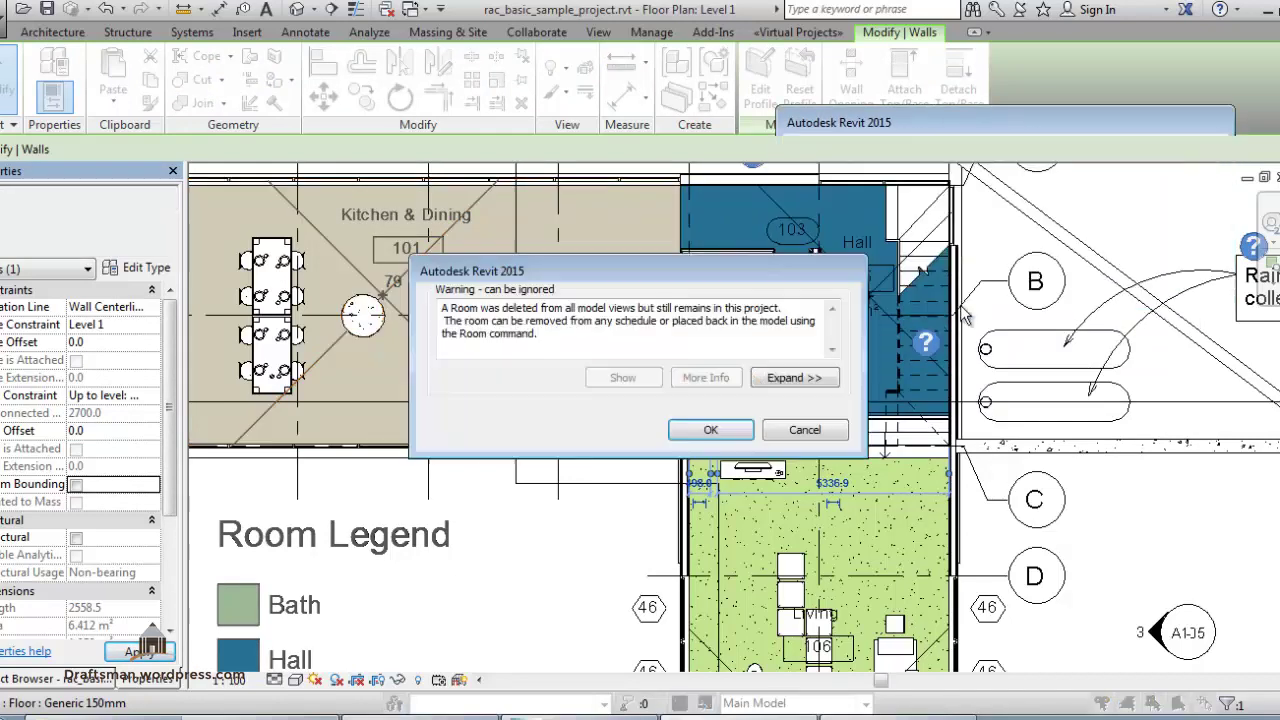
left_click(810, 429)
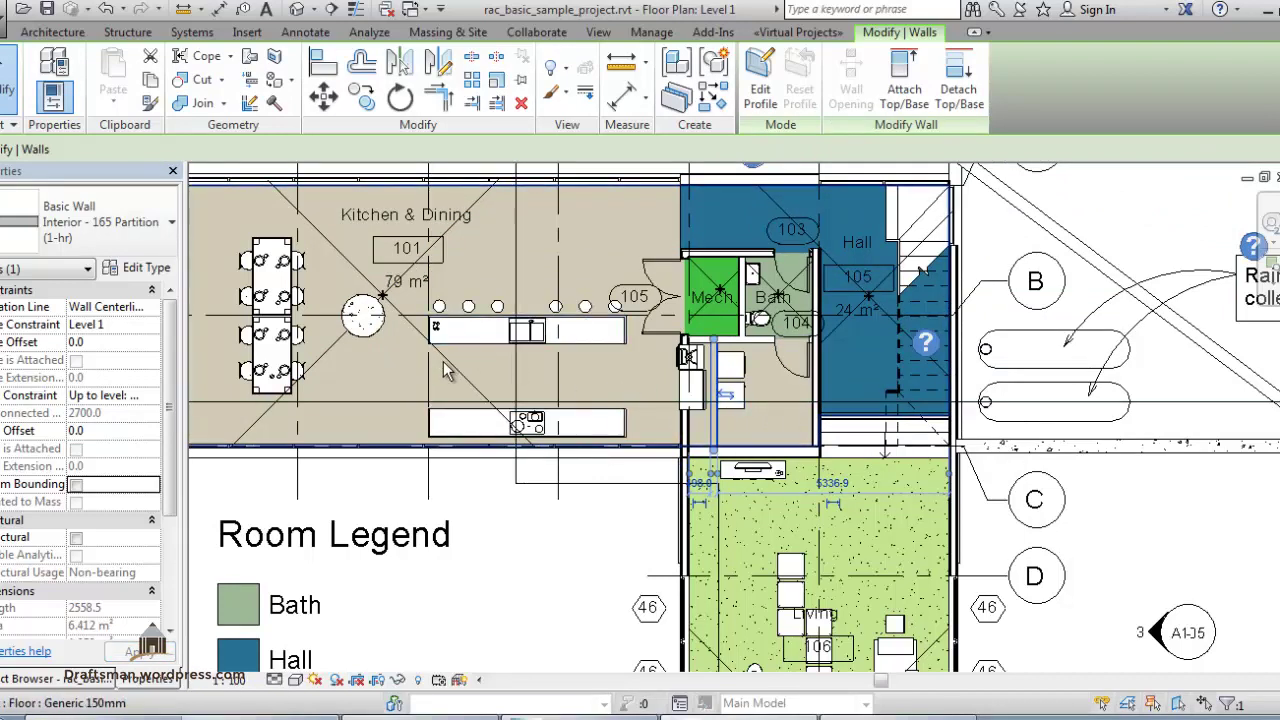
Move the Kitchen & Dining 101 room tag to a new spot in the kitchen.
left_click(380, 312)
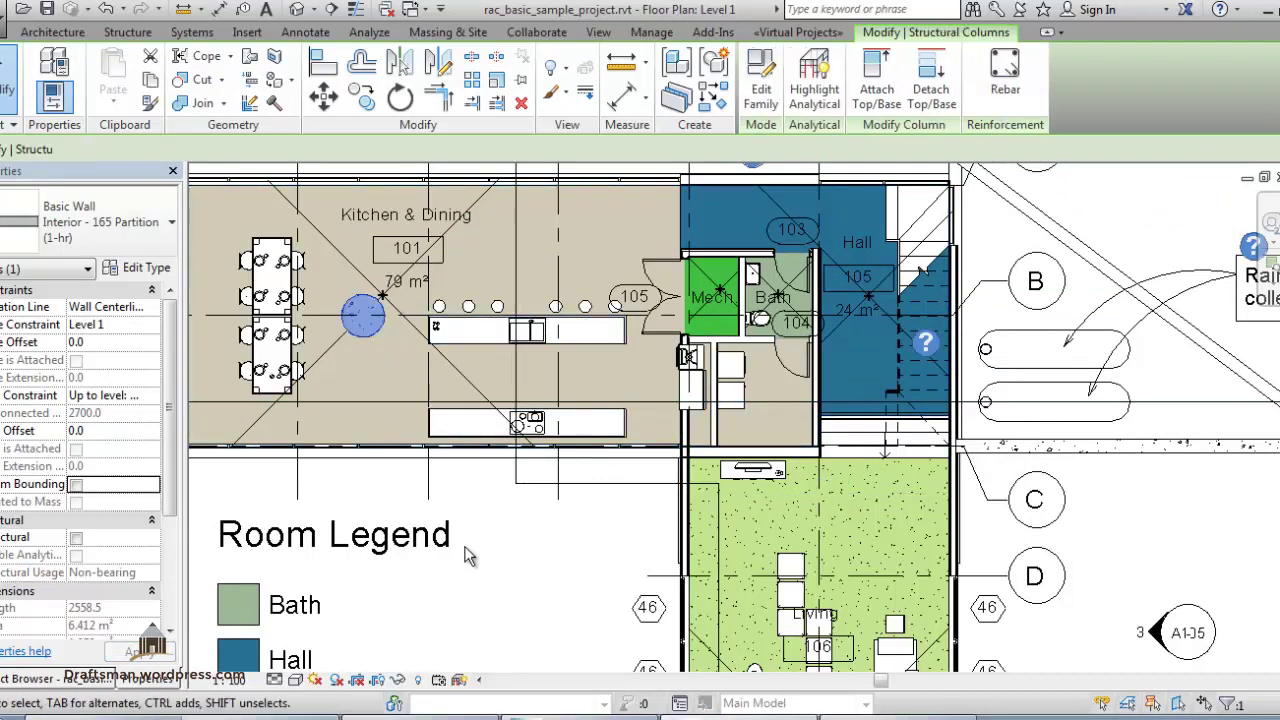
key("Escape")
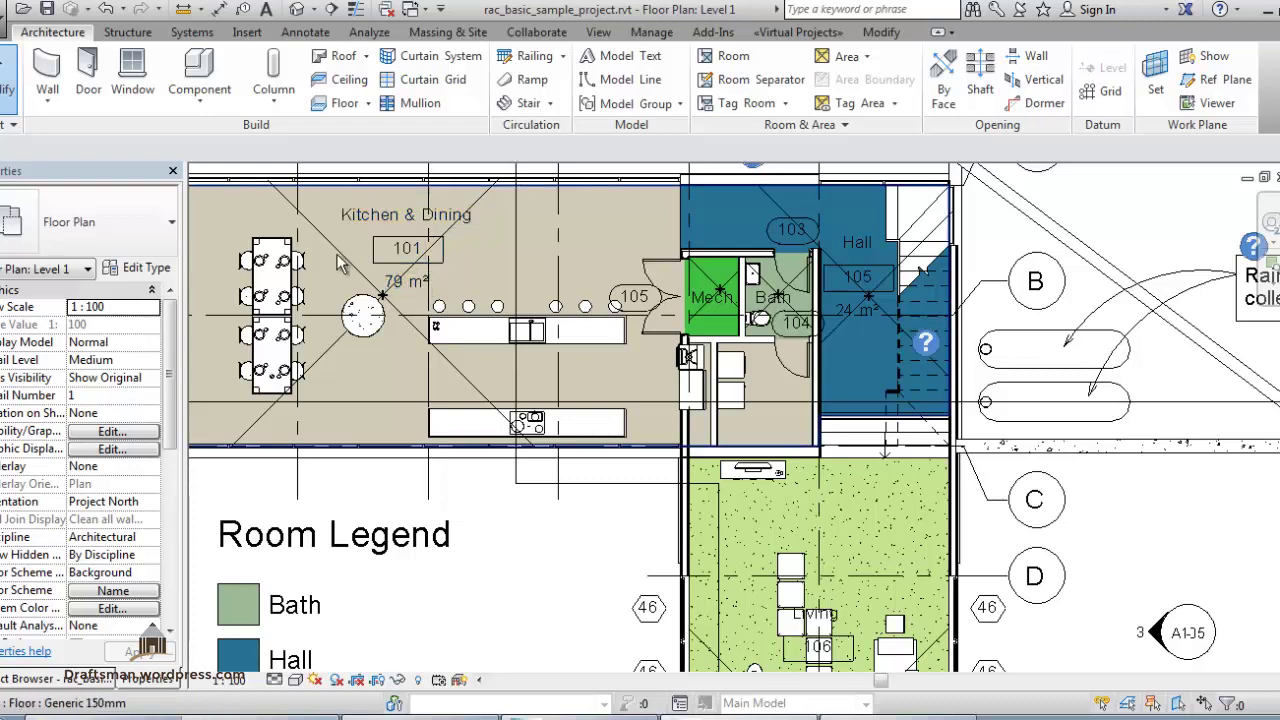
left_click(406, 283)
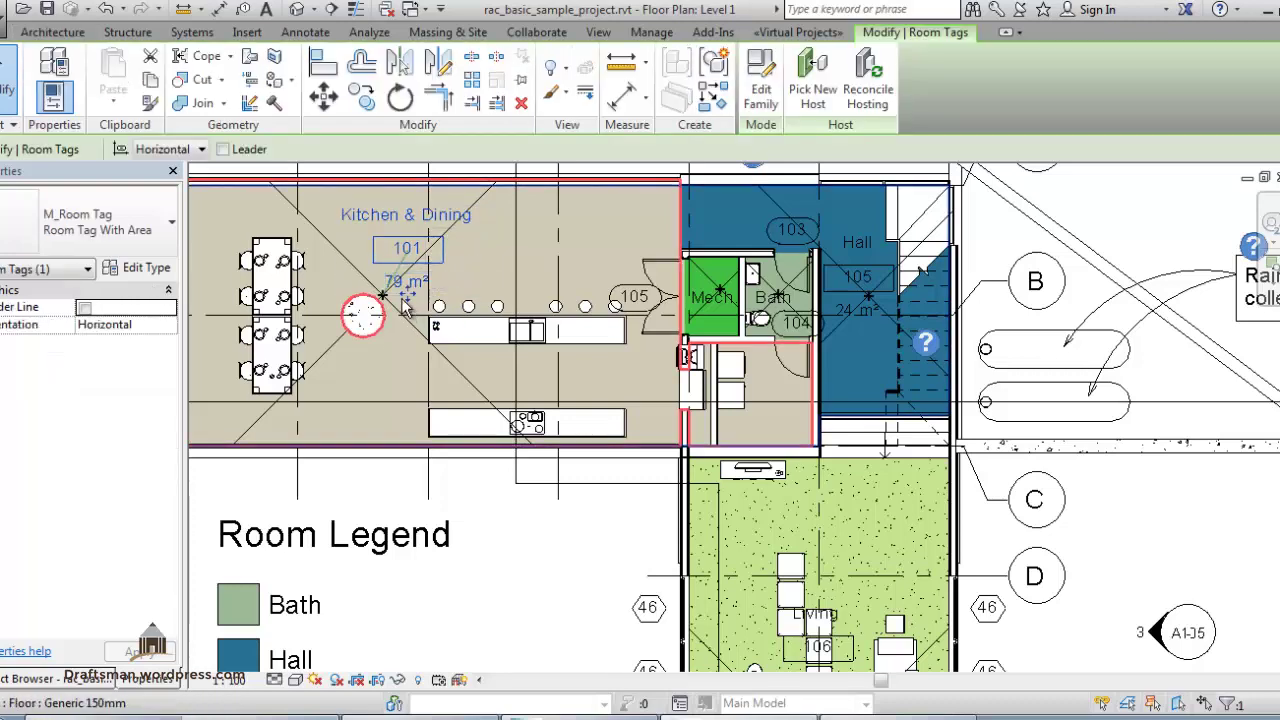
mouse_move(451, 303)
left_mouse_down()
mouse_move(533, 334)
mouse_move(545, 438)
left_mouse_up()
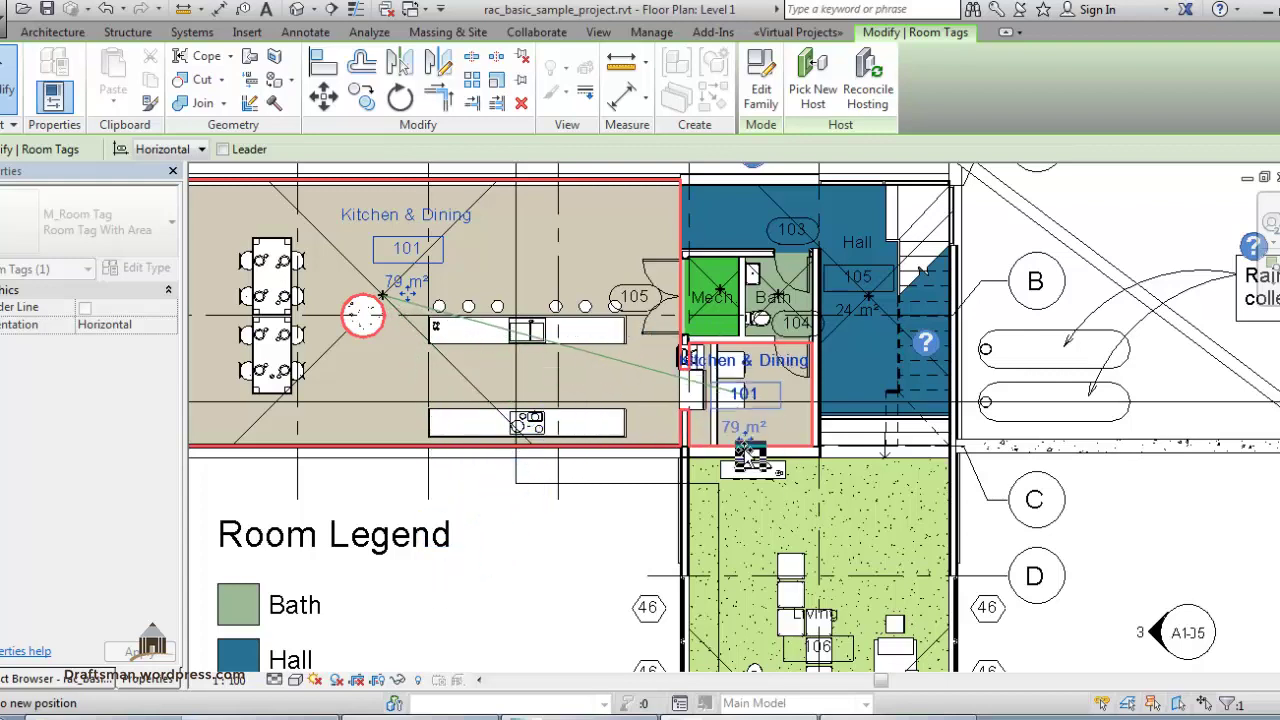
left_click_drag(542, 443, 449, 306)
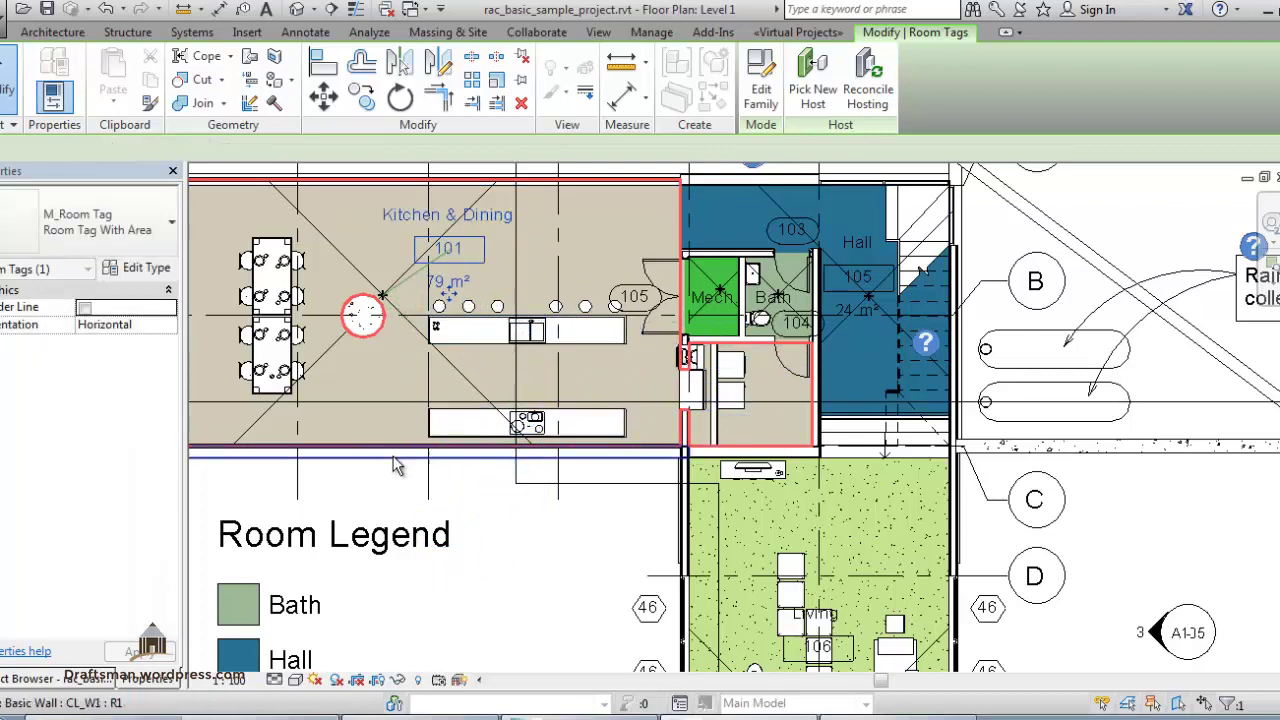
middle_click_drag(354, 454, 604, 521)
key("Escape")
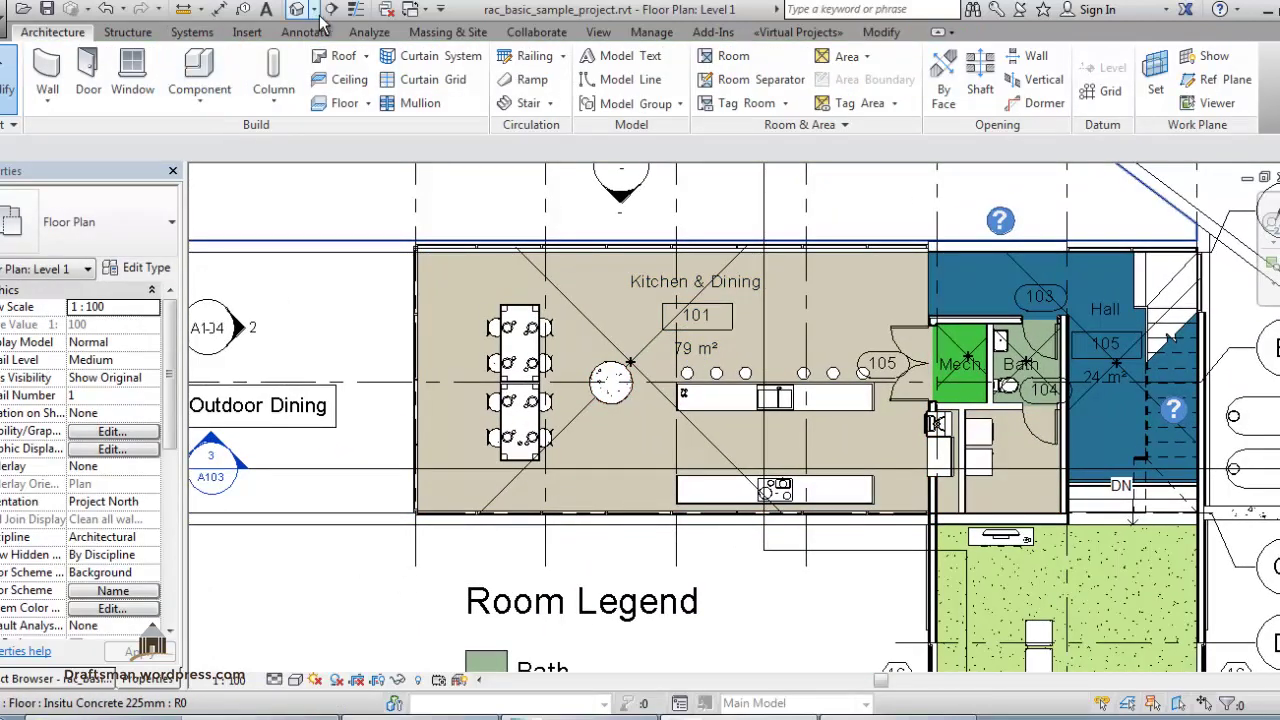
Cut Section 1 from west of the kitchen to east of the hall and open it.
left_click(330, 12)
left_click(337, 342)
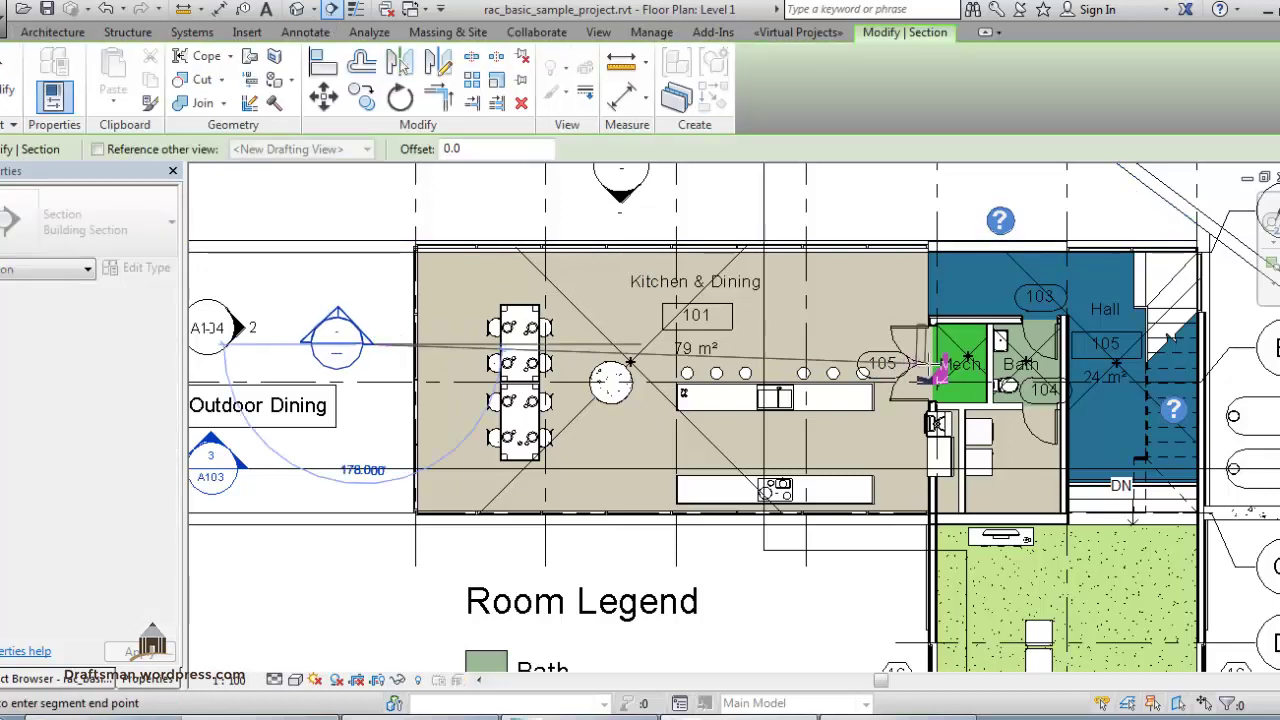
middle_click_drag(1158, 368, 898, 362)
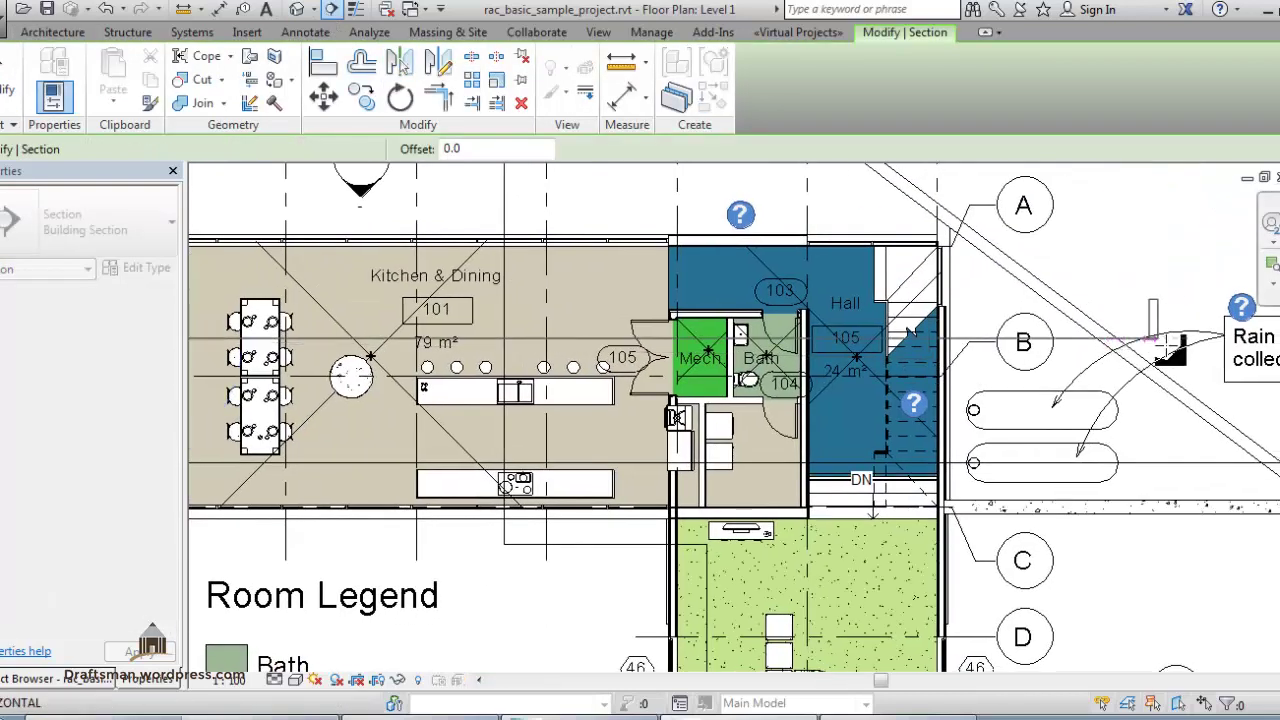
left_click(1189, 340)
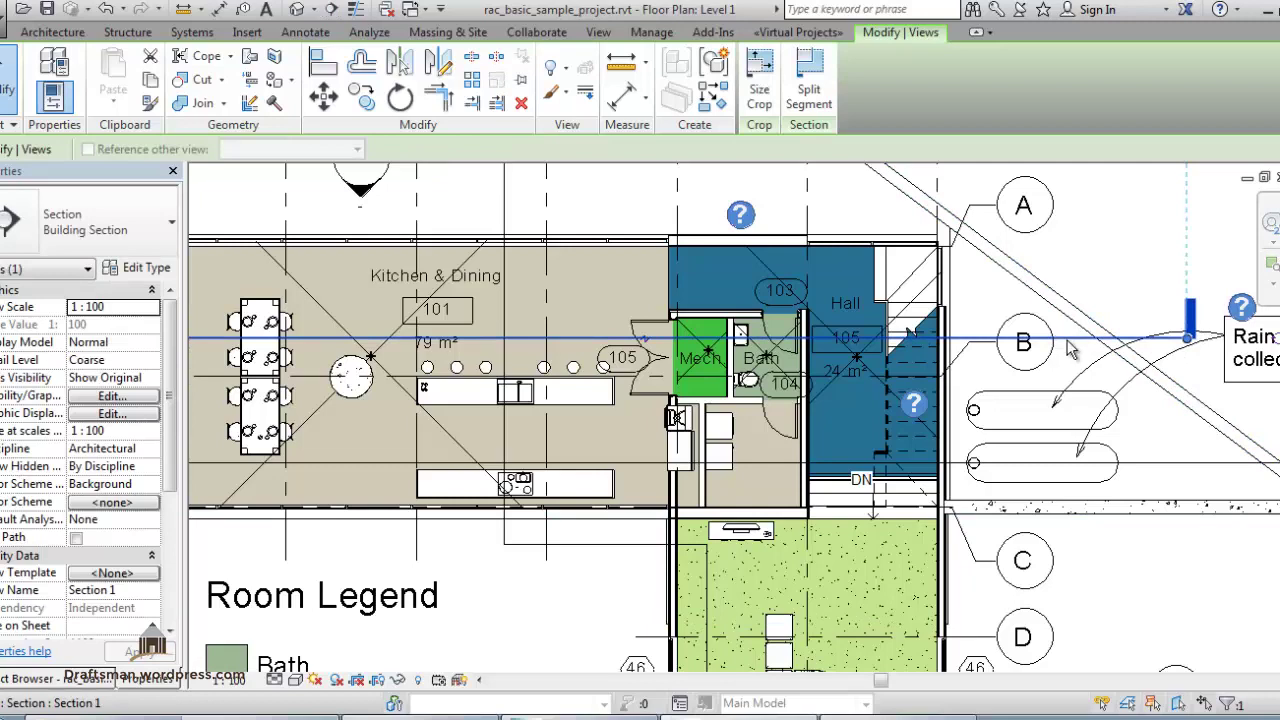
right_click(1070, 347)
left_click(1129, 307)
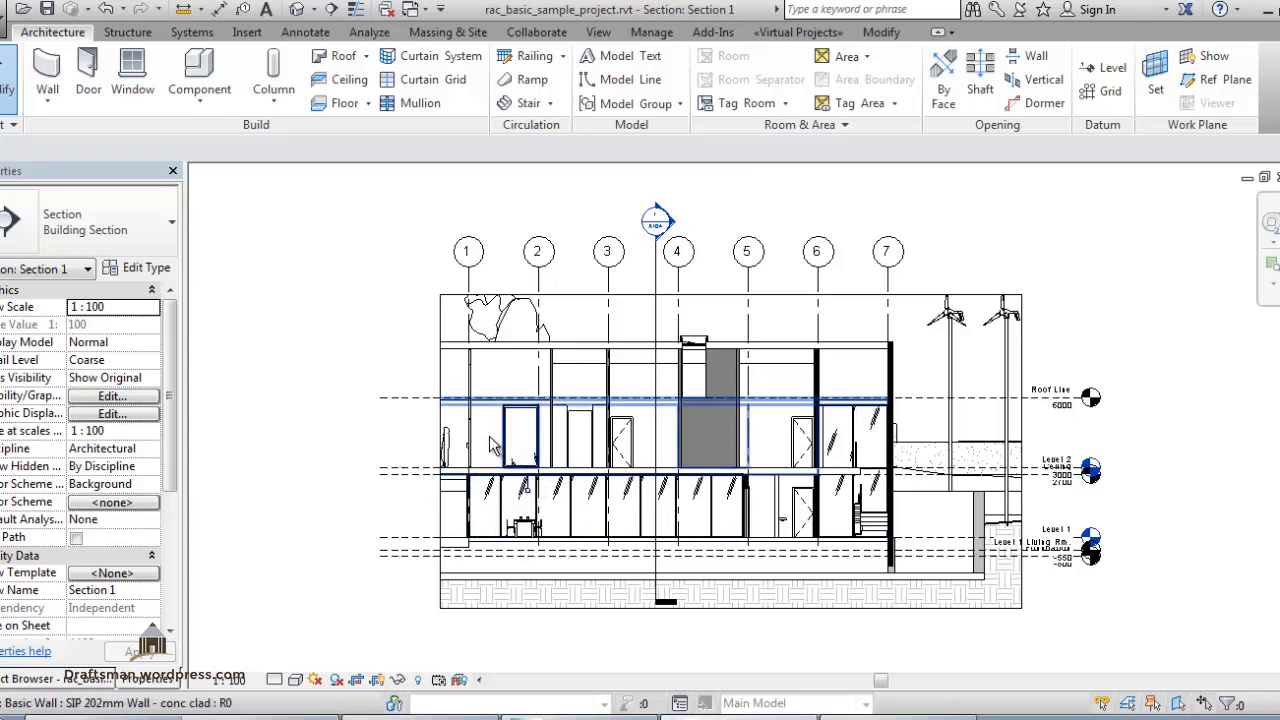
Turn on the Rooms Interior Fill and Reference subcategories via VG for Section 1.
key("v")
key("g")
key("r")
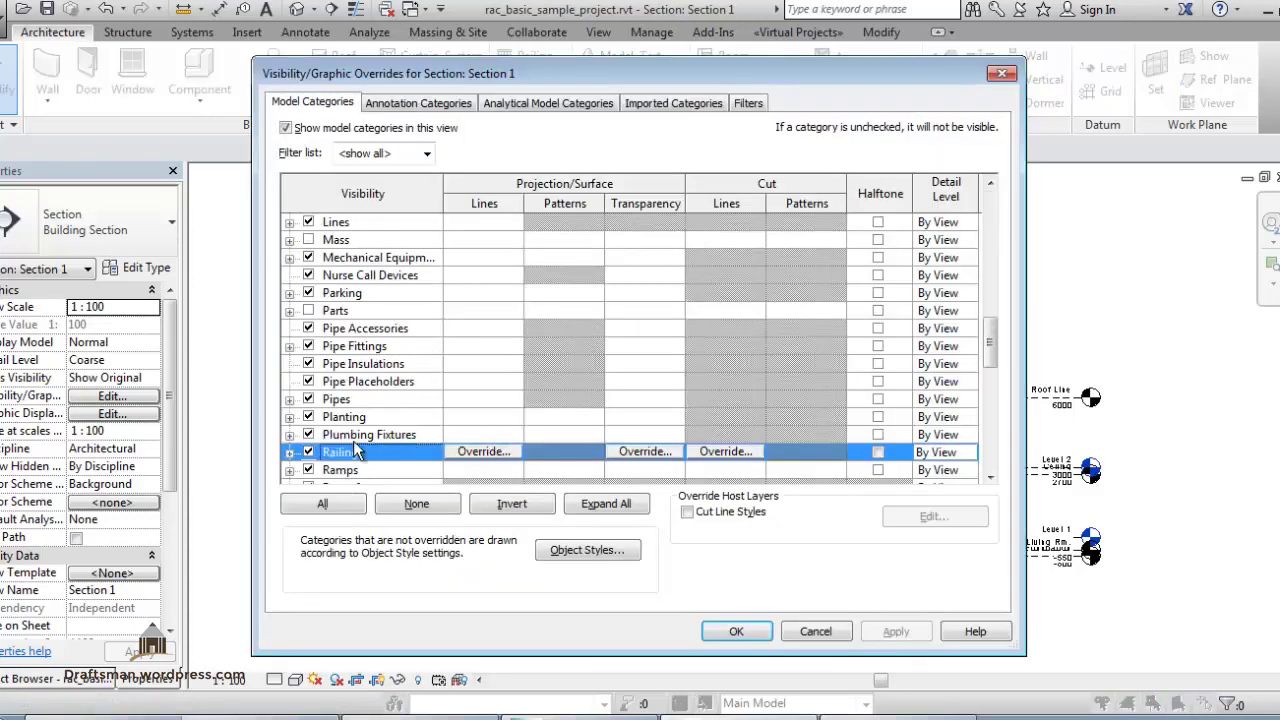
scroll(355, 452, "down", 2)
left_click(300, 455)
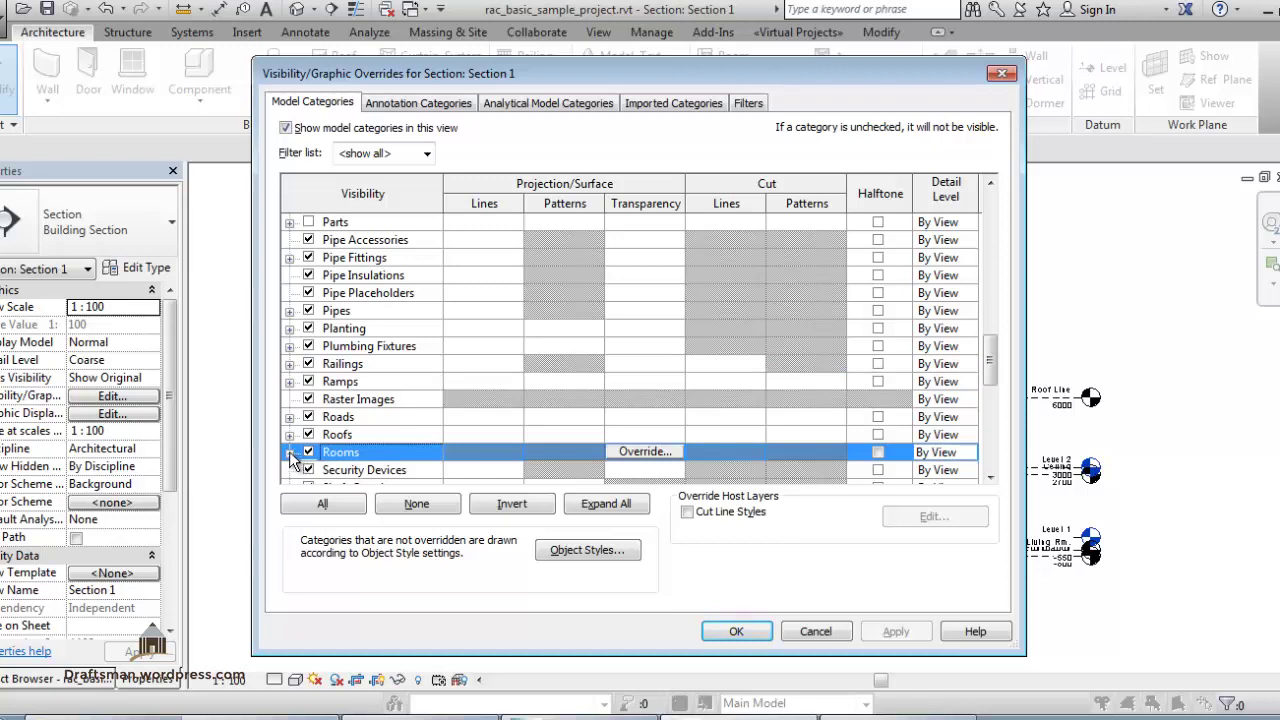
left_click(289, 452)
left_click(328, 452)
left_click(329, 470)
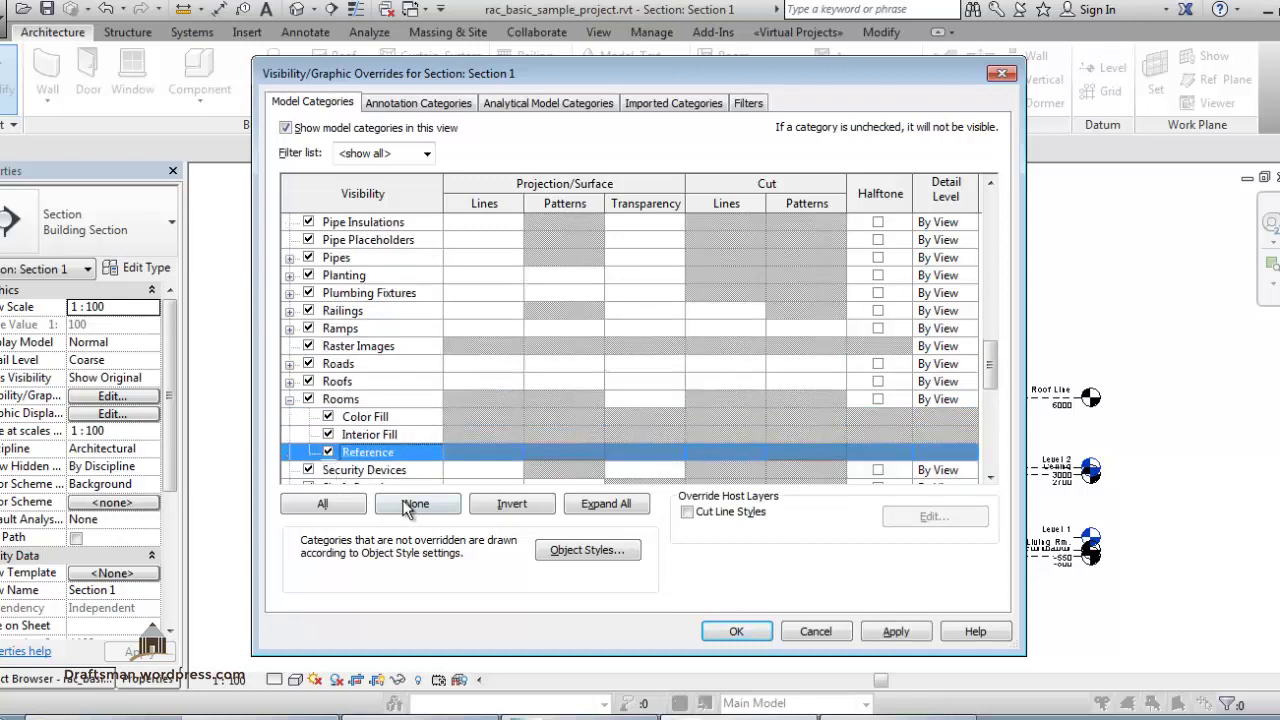
left_click(733, 631)
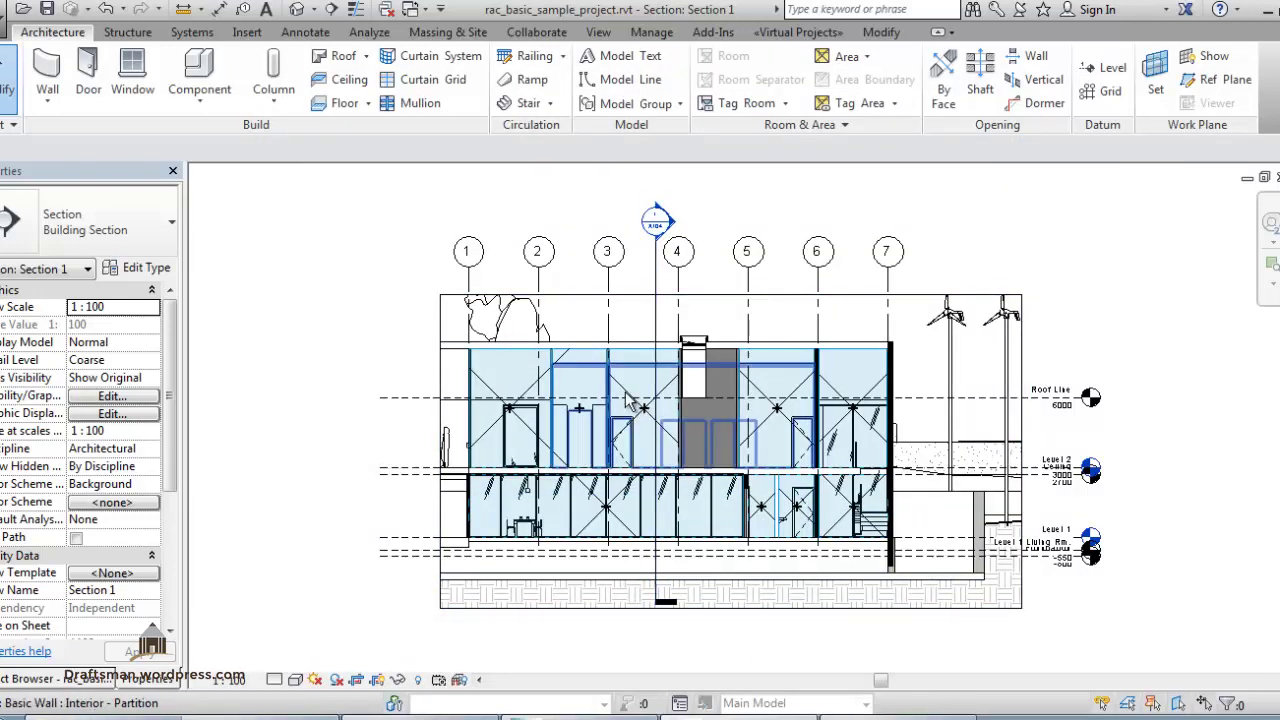
Drag Bedroom 204's shape handles to a 4475.7 limit offset and -36.5 base offset.
scroll(628, 400, "up", 3)
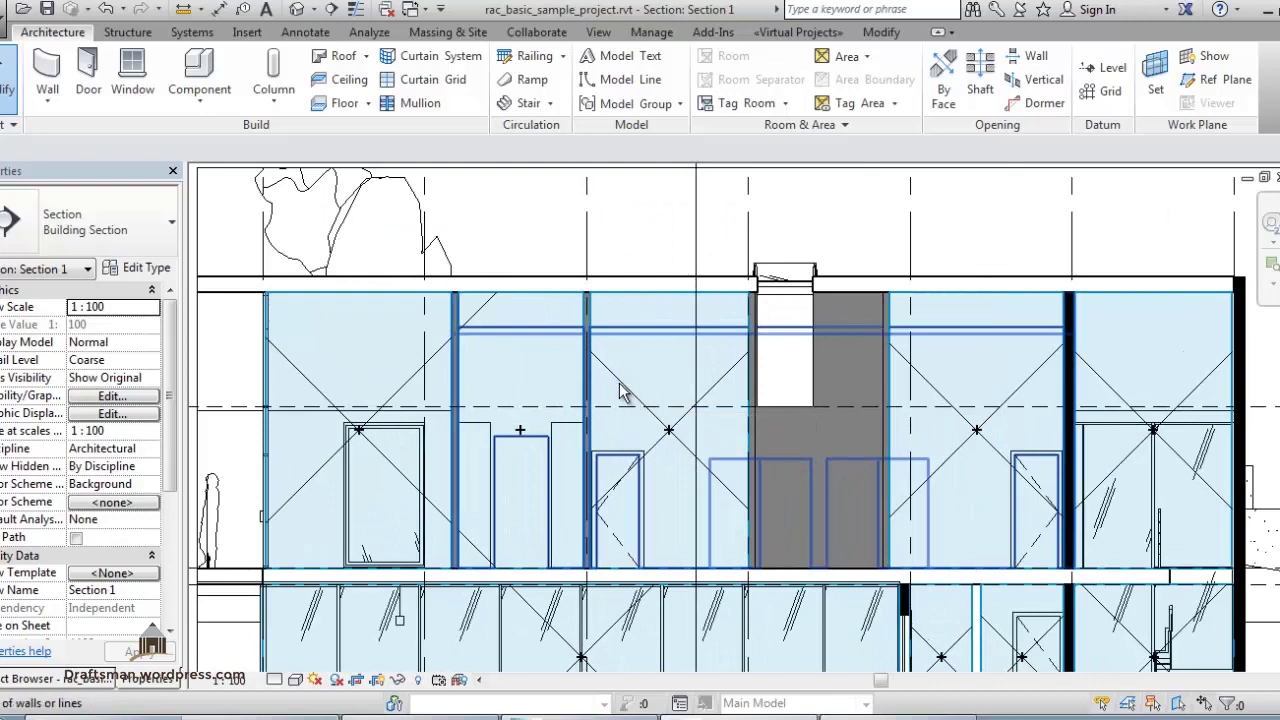
left_click(620, 392)
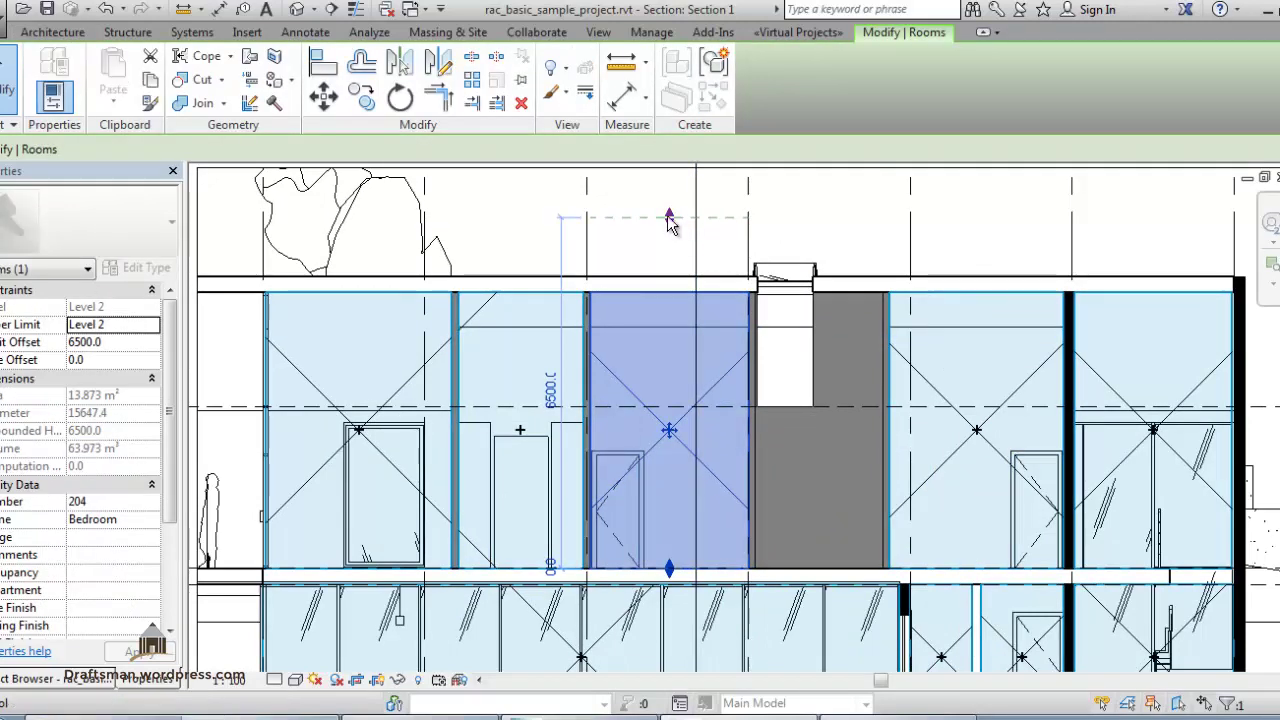
mouse_move(669, 218)
left_mouse_down()
mouse_move(693, 300)
mouse_move(688, 409)
left_mouse_up()
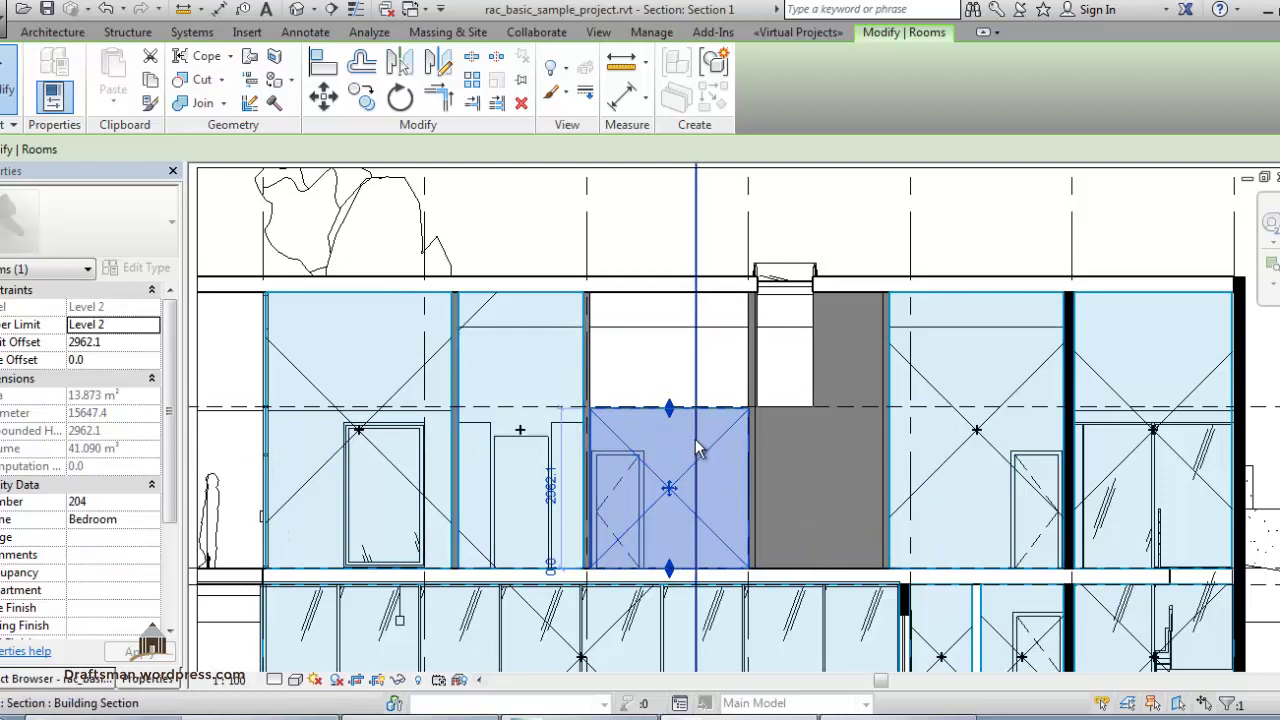
left_click_drag(669, 408, 678, 333)
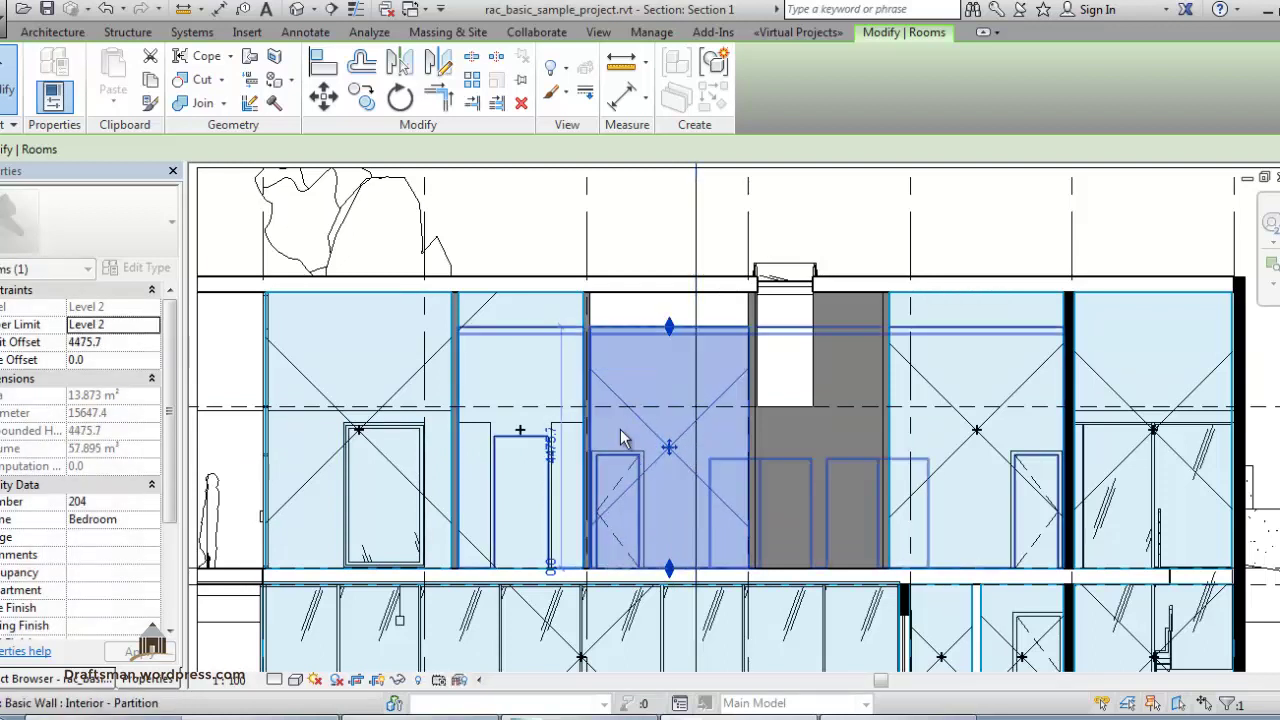
middle_click_drag(698, 563, 905, 512)
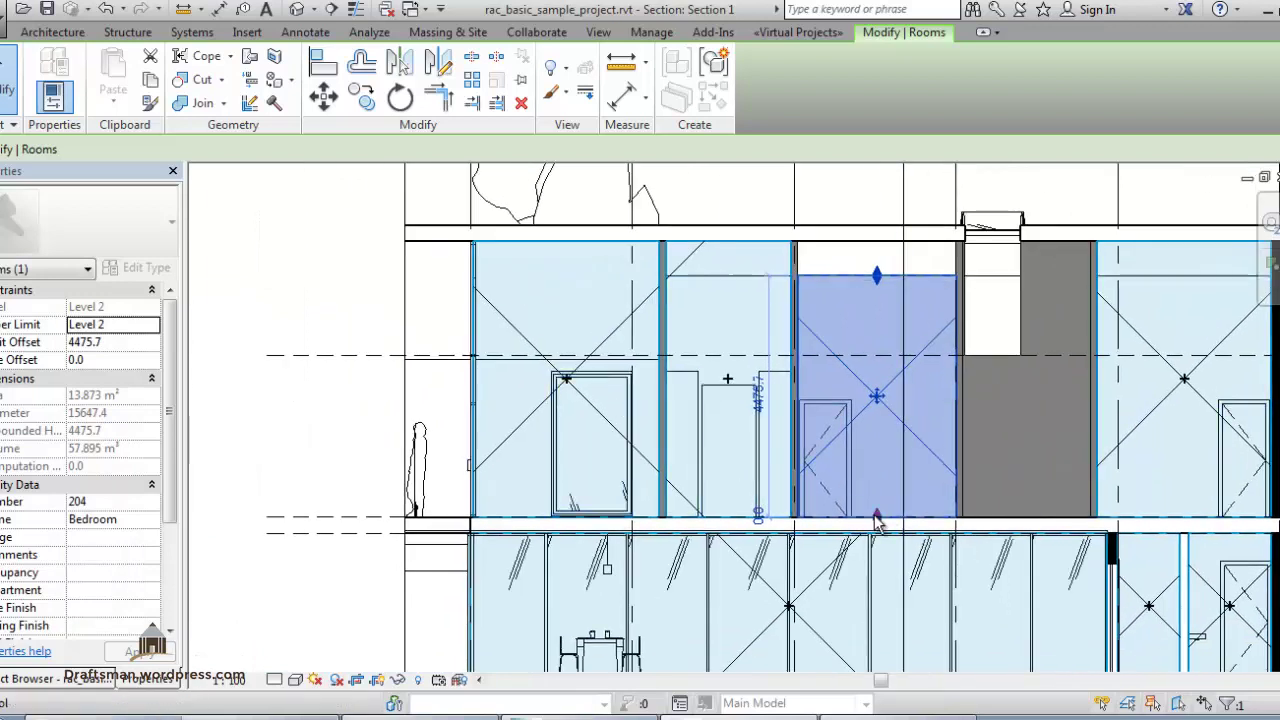
left_click_drag(877, 516, 898, 520)
scroll(676, 446, "down", 4)
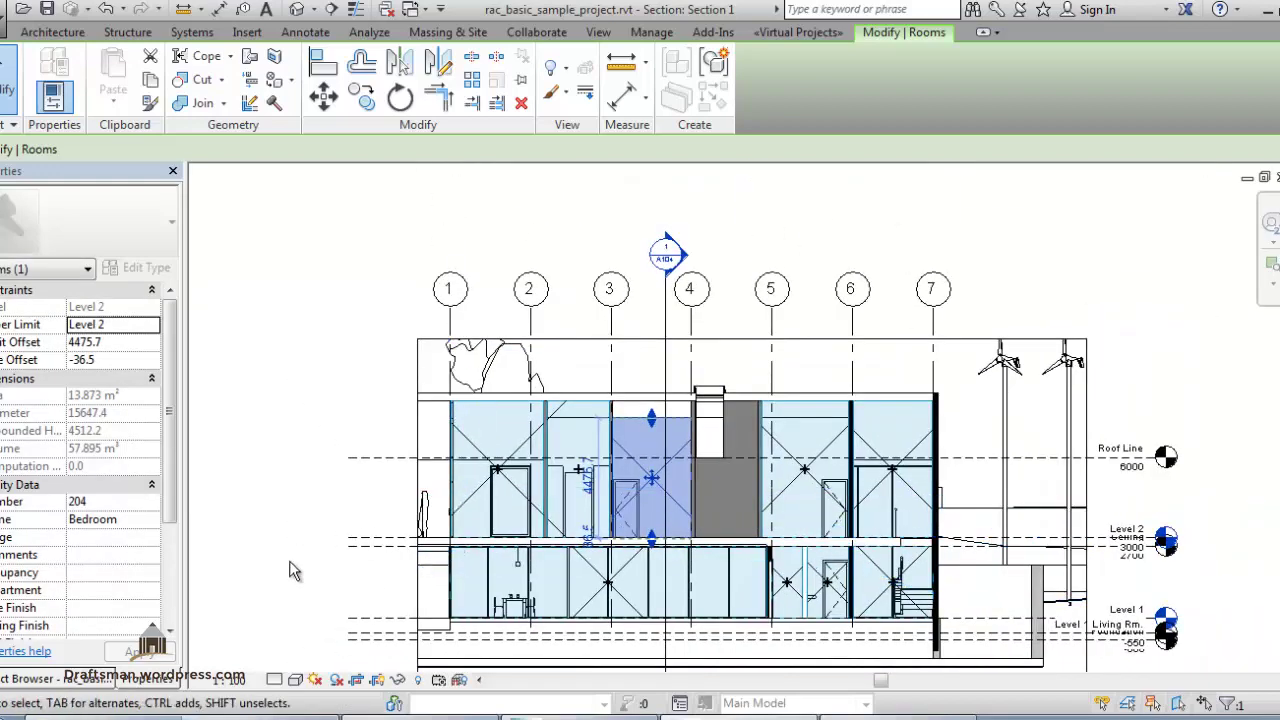
middle_click_drag(676, 446, 674, 376)
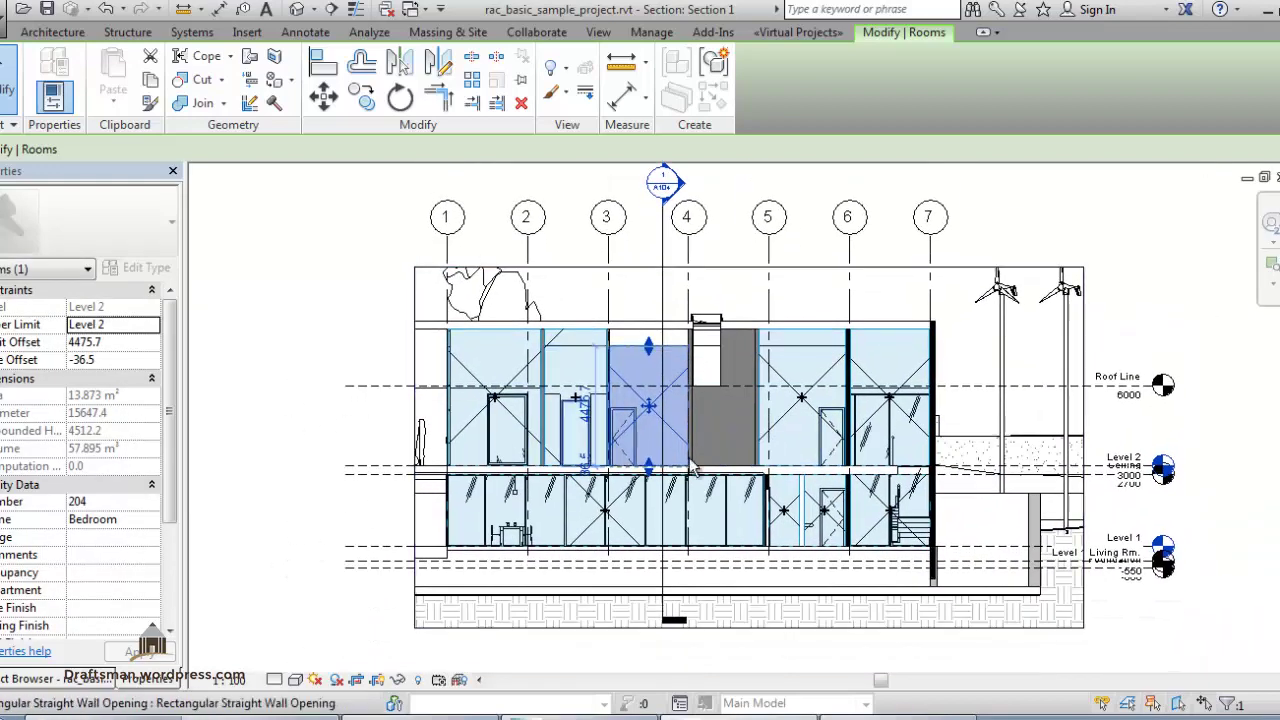
middle_click_drag(890, 500, 648, 480)
middle_click_drag(300, 460, 465, 450)
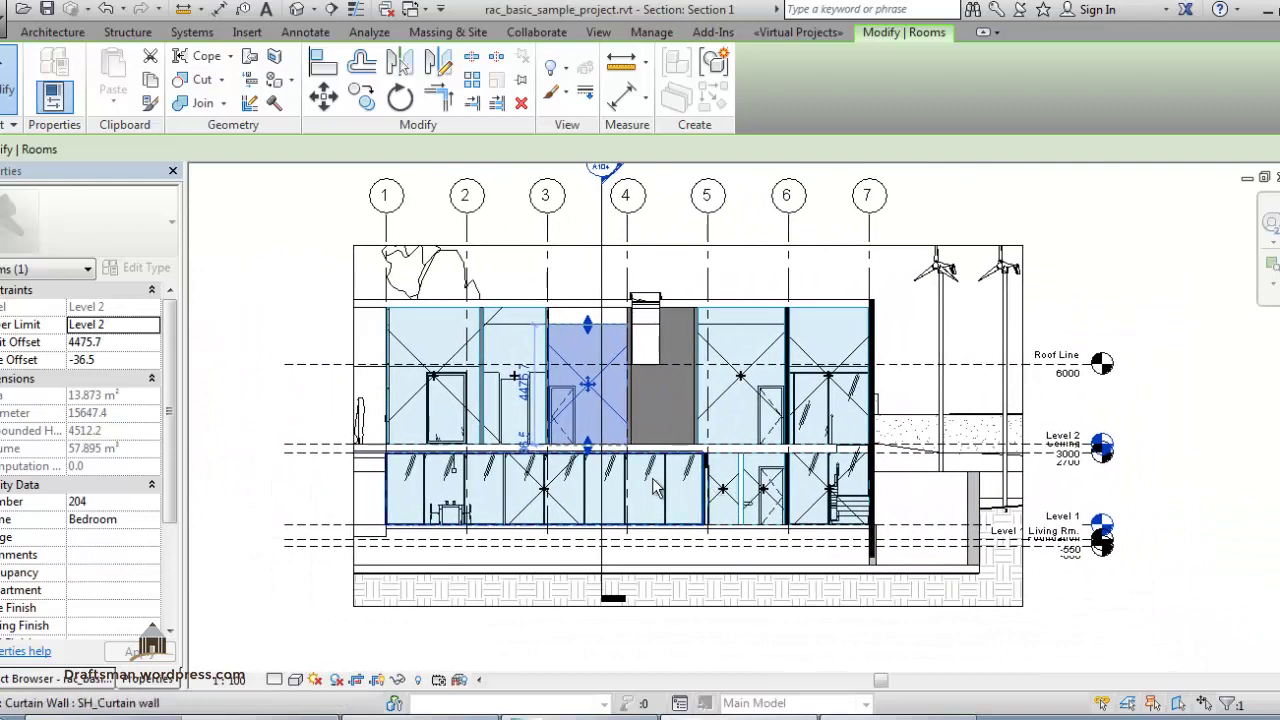
key("Escape")
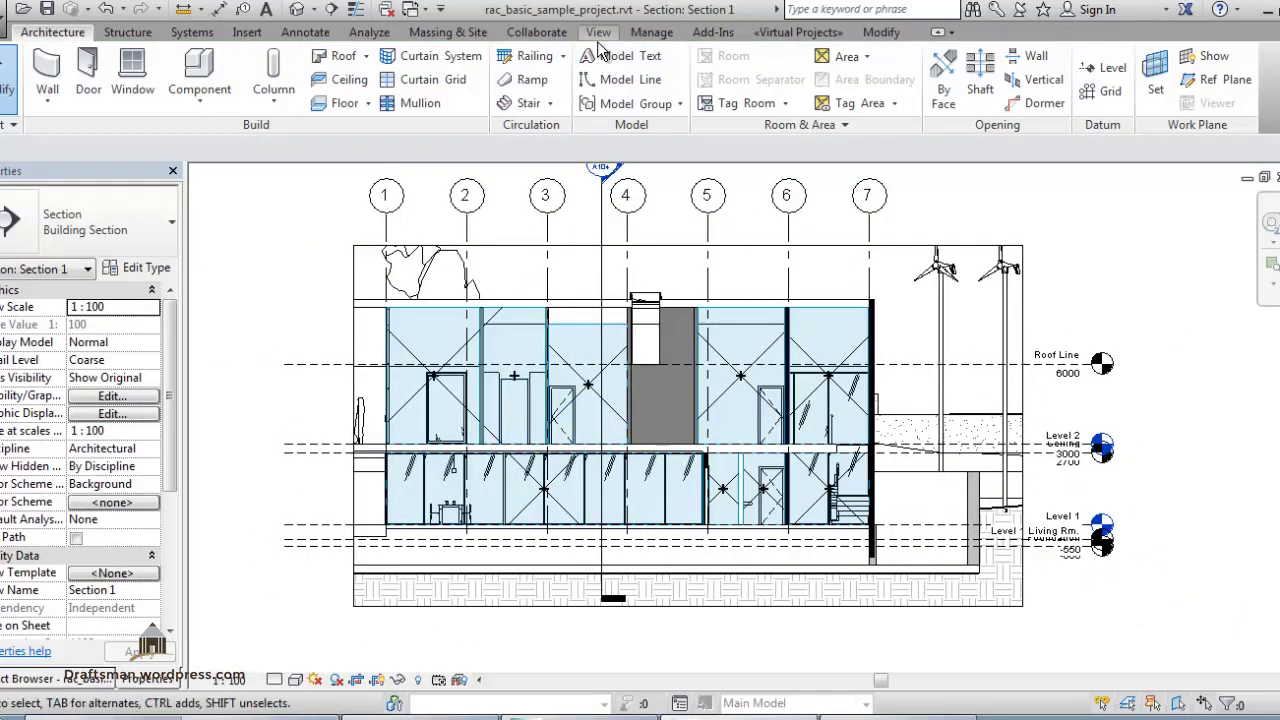
Start a new Schedule/Quantities table for the Rooms category using the Working Drawings phase.
left_click(597, 41)
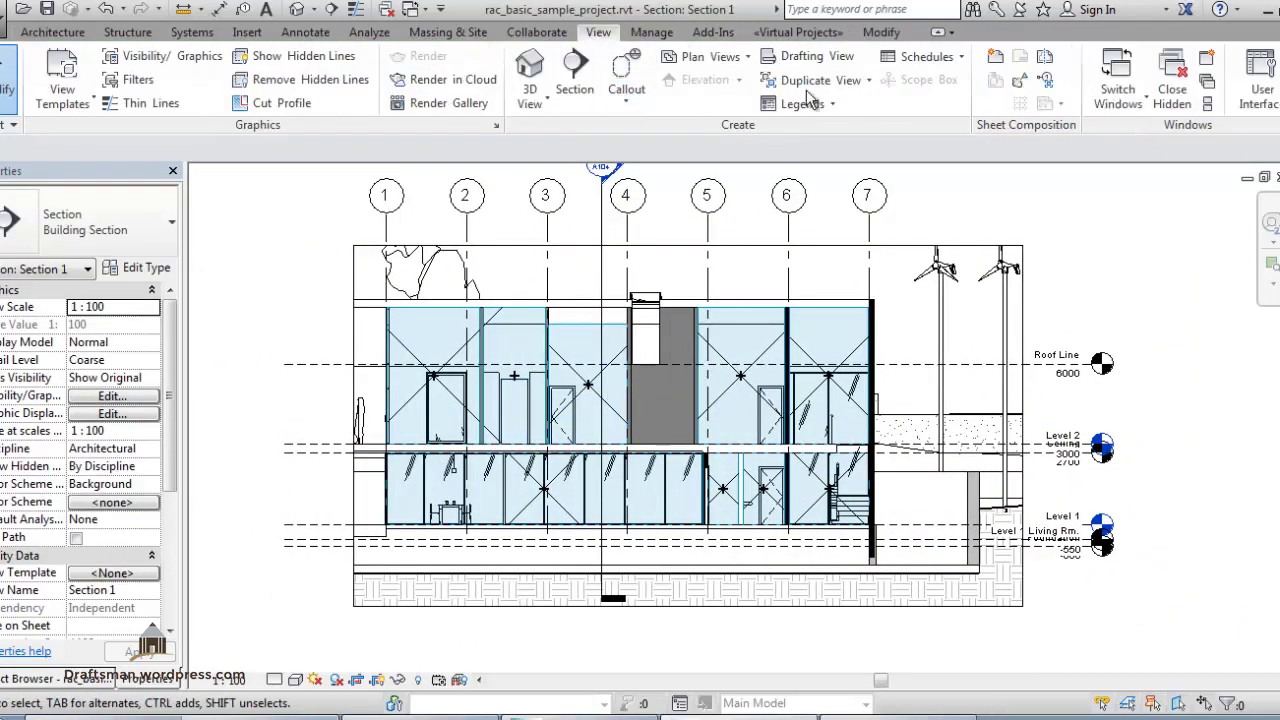
left_click(915, 57)
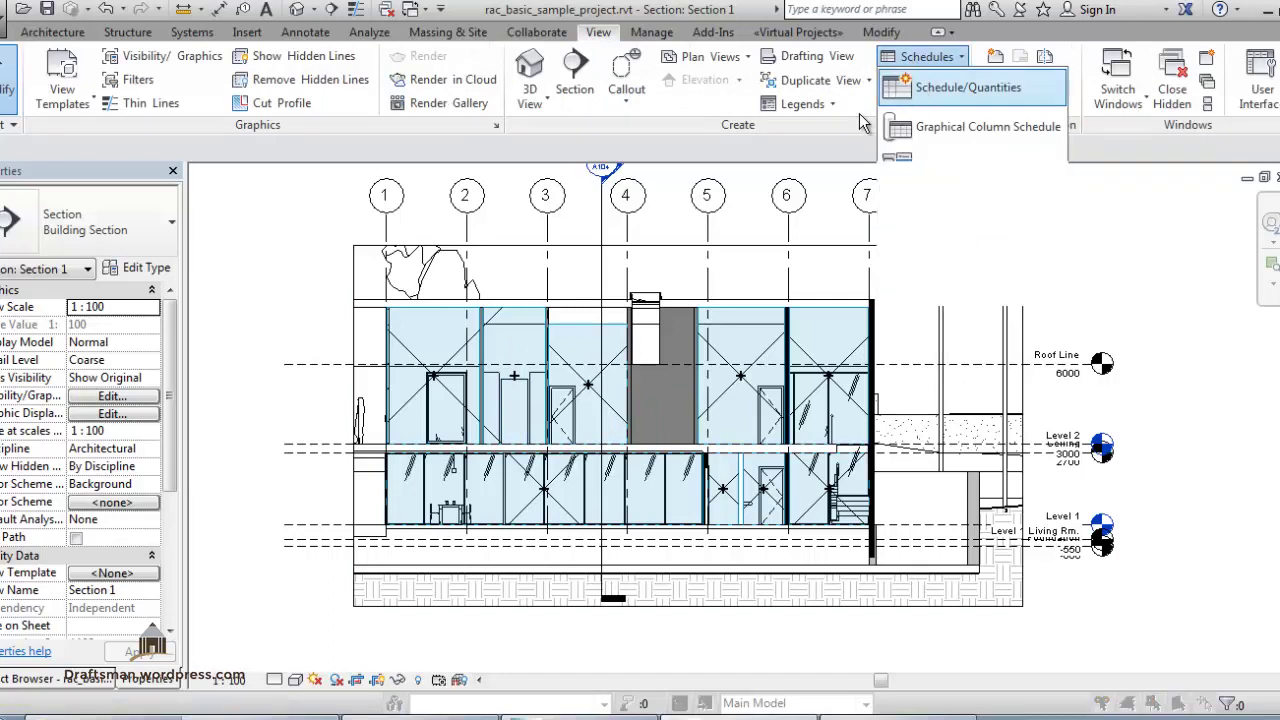
left_click(920, 87)
key("r")
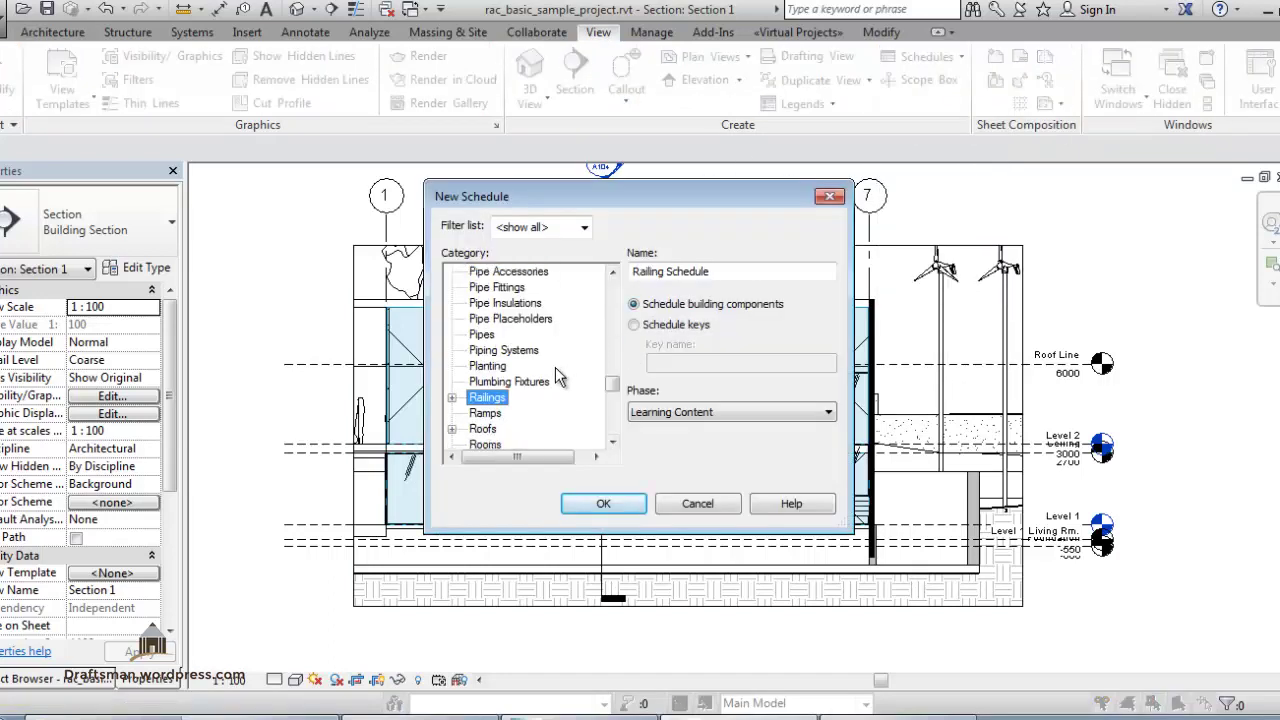
scroll(555, 367, "down", 1)
left_click(480, 413)
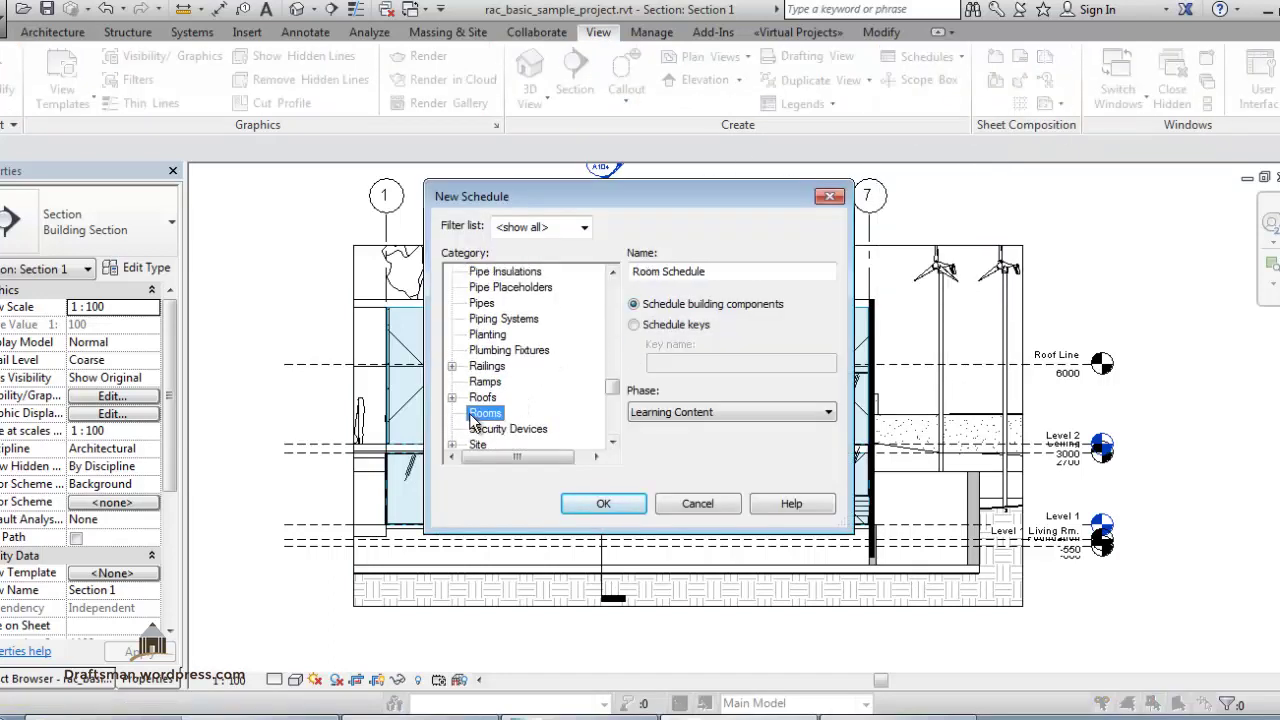
left_click(665, 415)
left_click(665, 438)
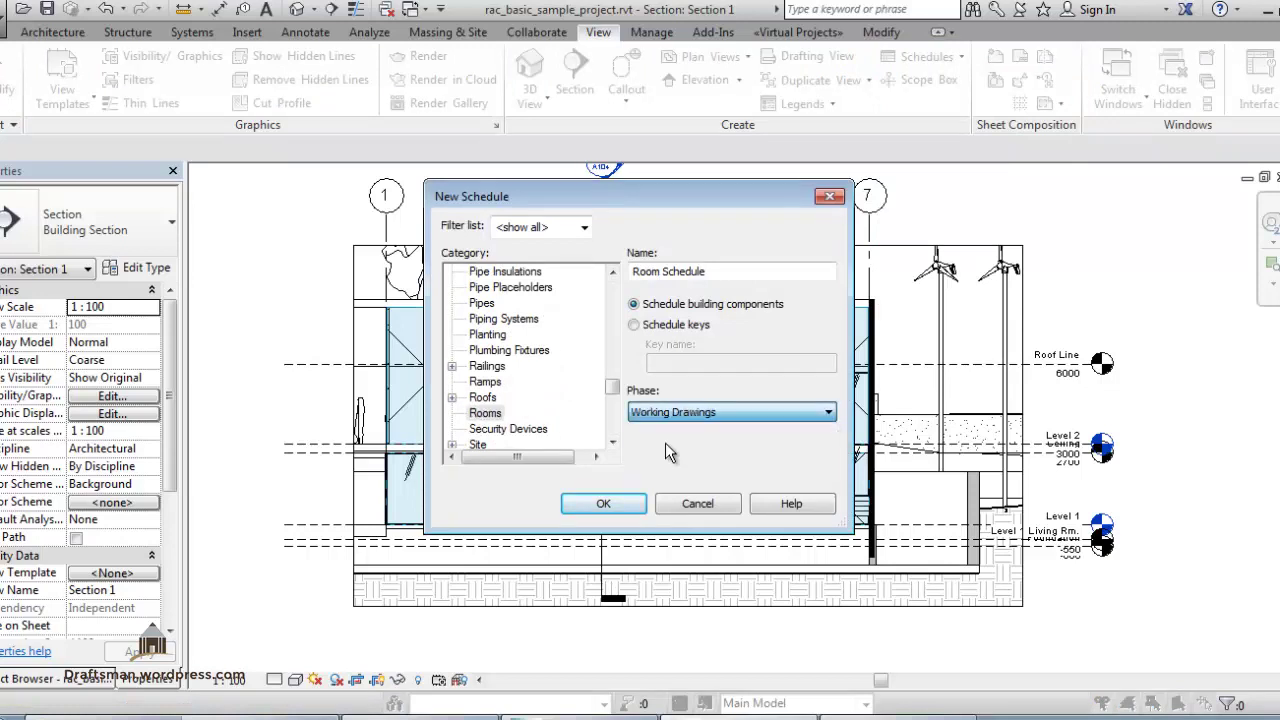
left_click(603, 503)
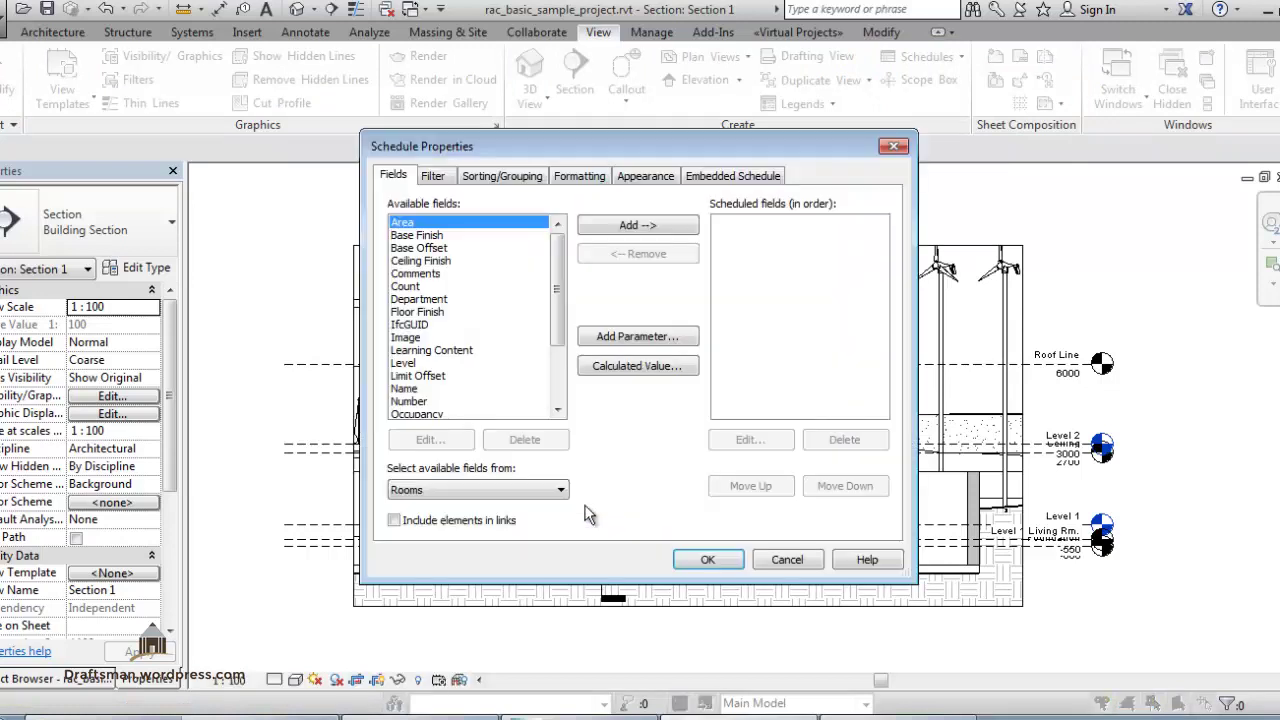
Add Area, Level, Name, Number and Volume, in that order, to the scheduled fields.
double_click(432, 223)
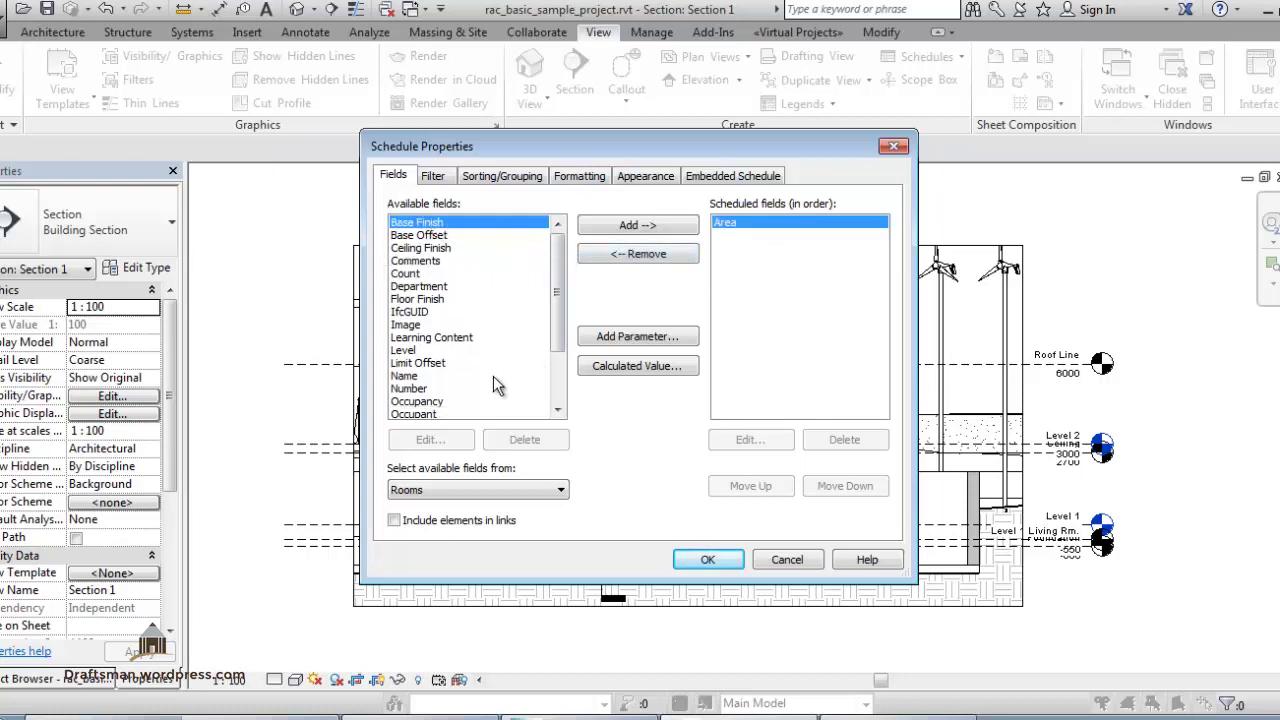
left_click_drag(405, 350, 418, 362)
double_click(412, 355)
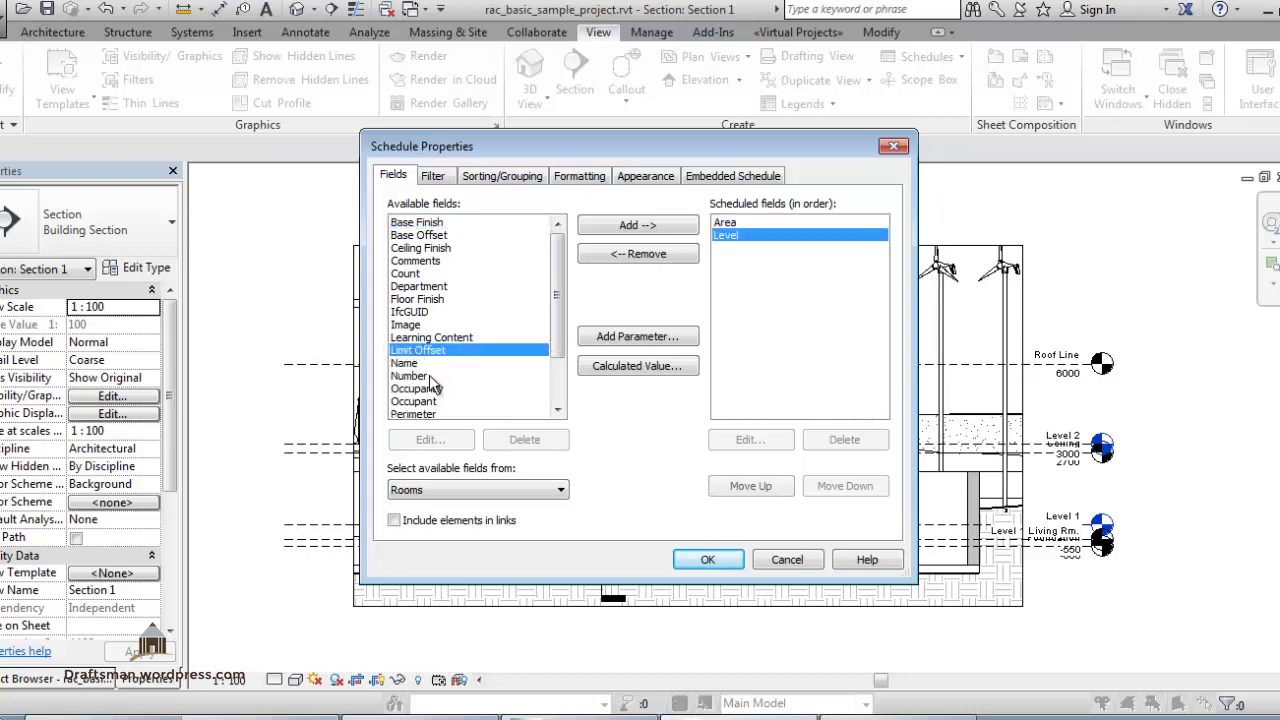
double_click(410, 365)
double_click(408, 365)
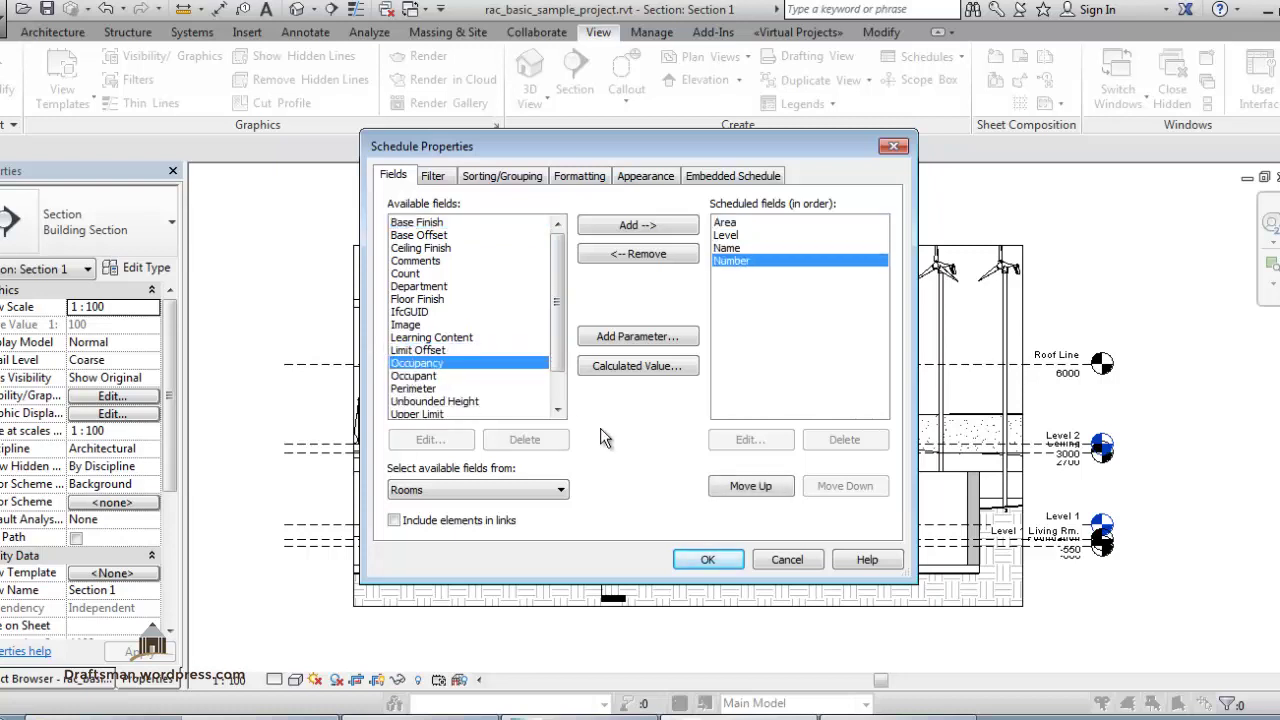
scroll(471, 427, "down", 1)
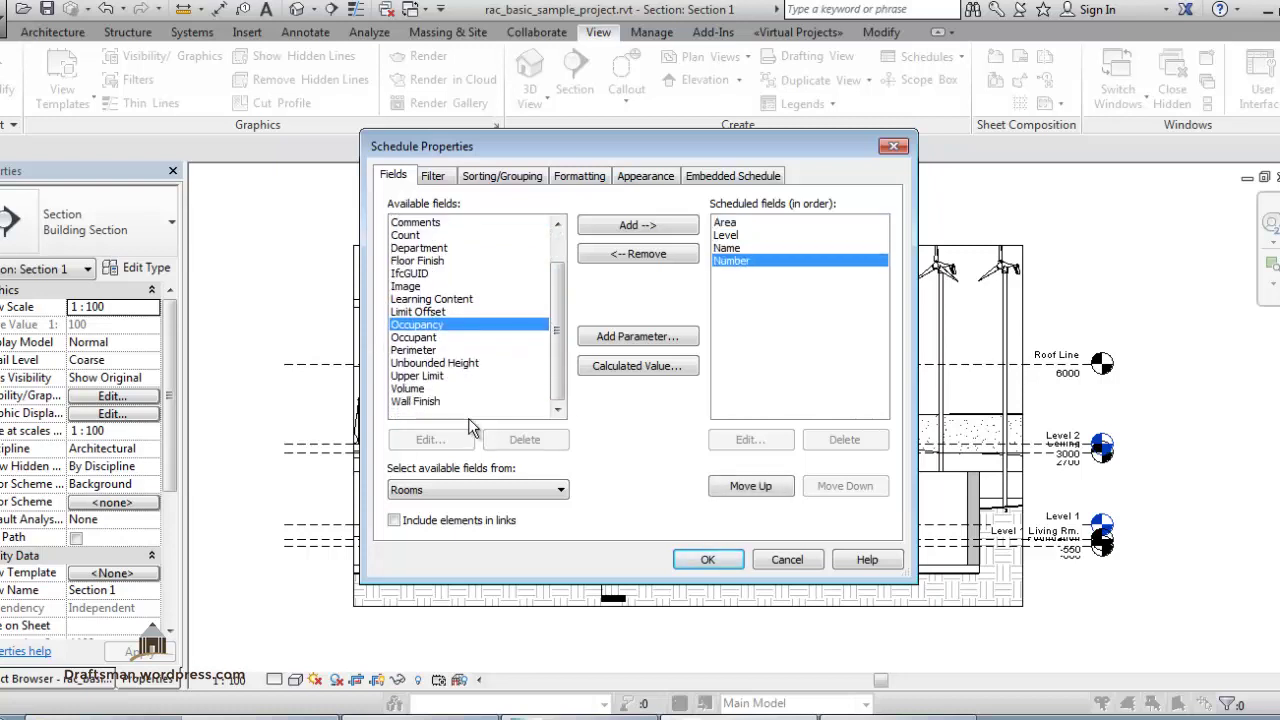
double_click(416, 391)
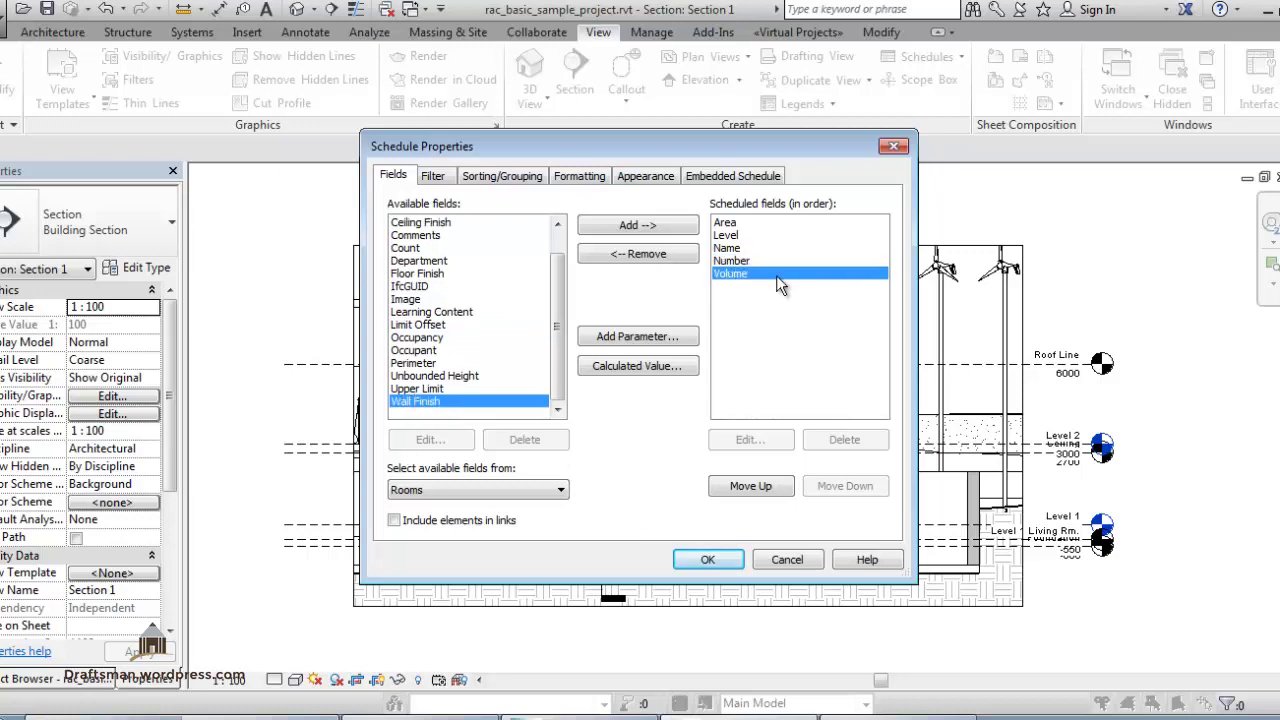
left_click(735, 224)
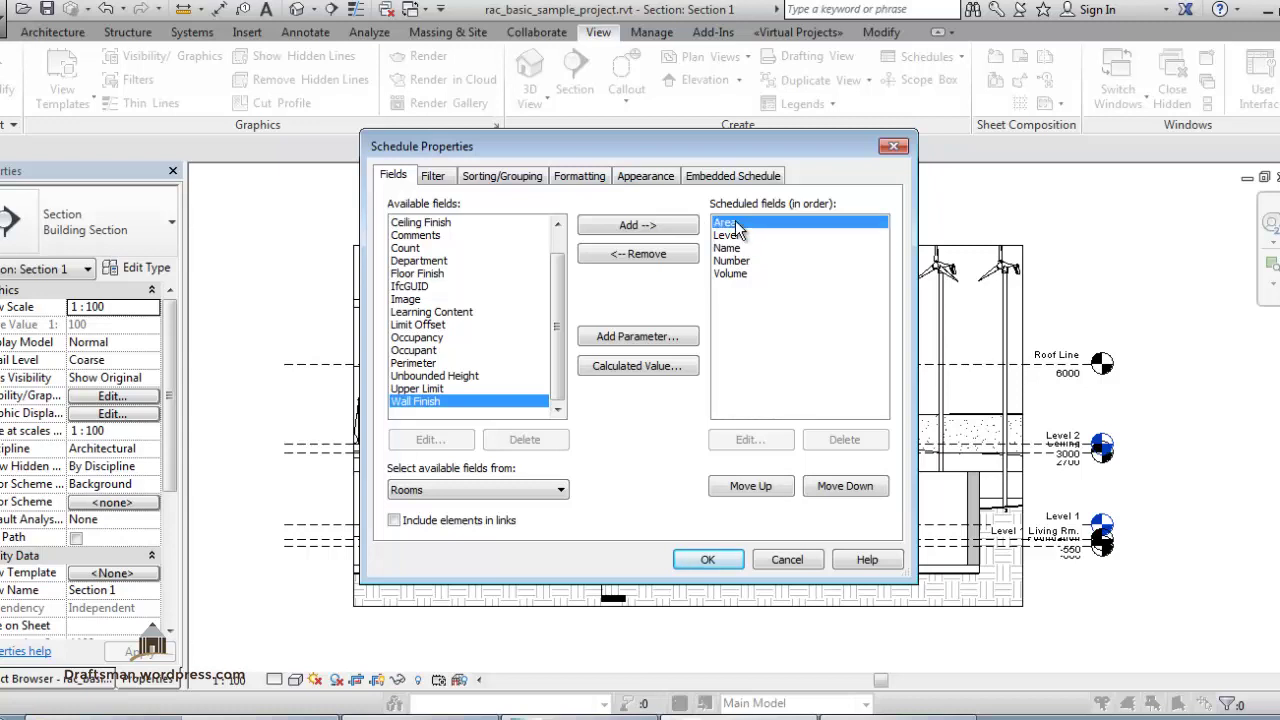
Turn on Calculate totals for the Area column in the Formatting settings.
left_click(652, 178)
left_click(578, 180)
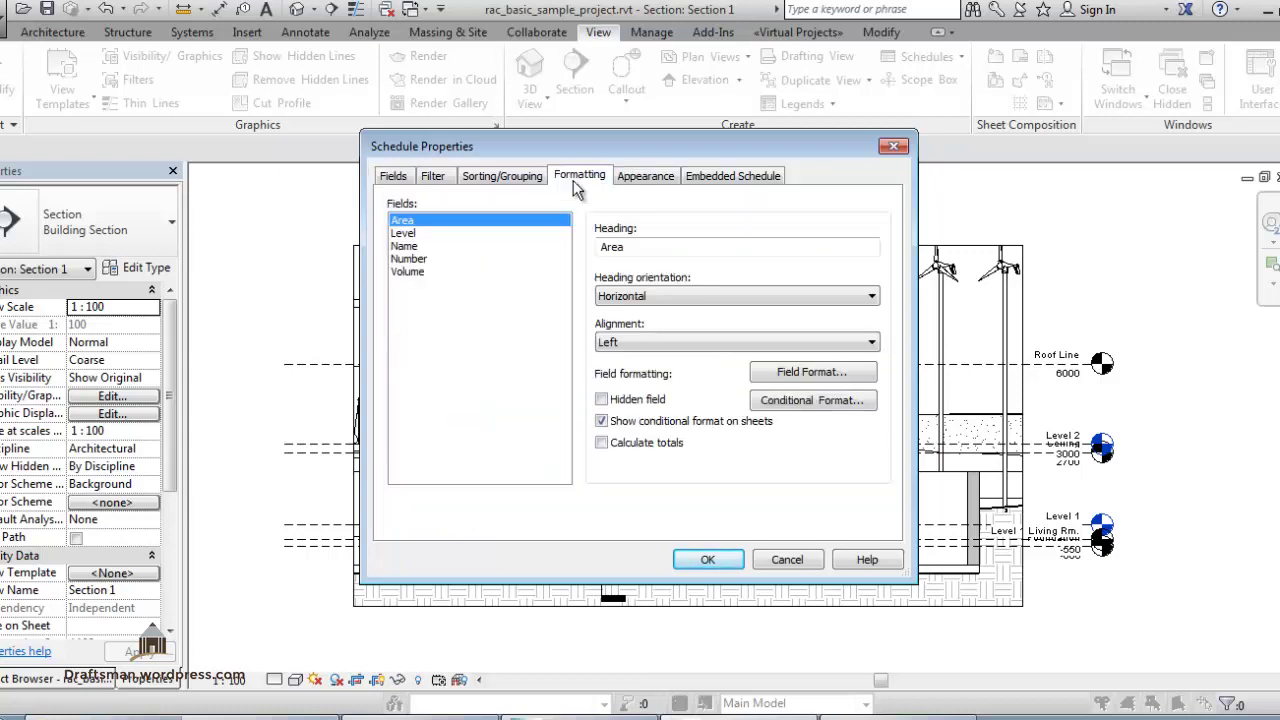
left_click(630, 446)
left_click(412, 272)
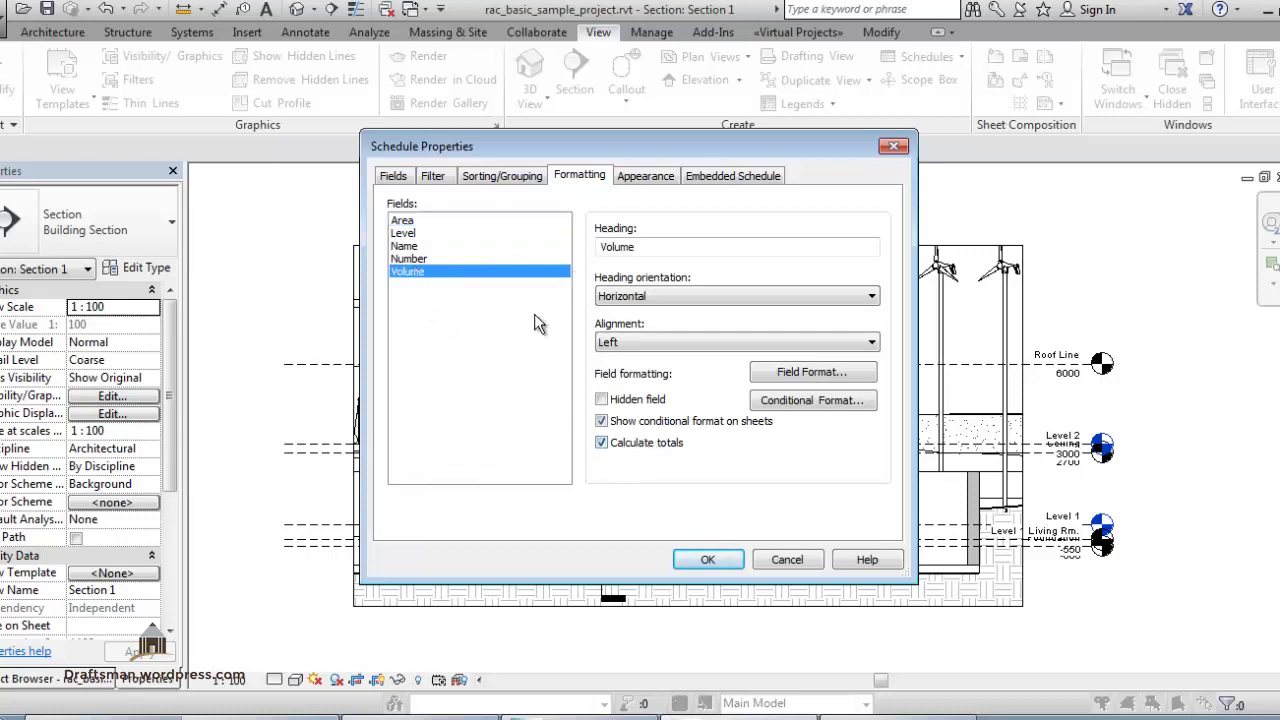
Sort the rooms by Name without itemizing every instance, and open the Room Schedule table.
left_click(433, 176)
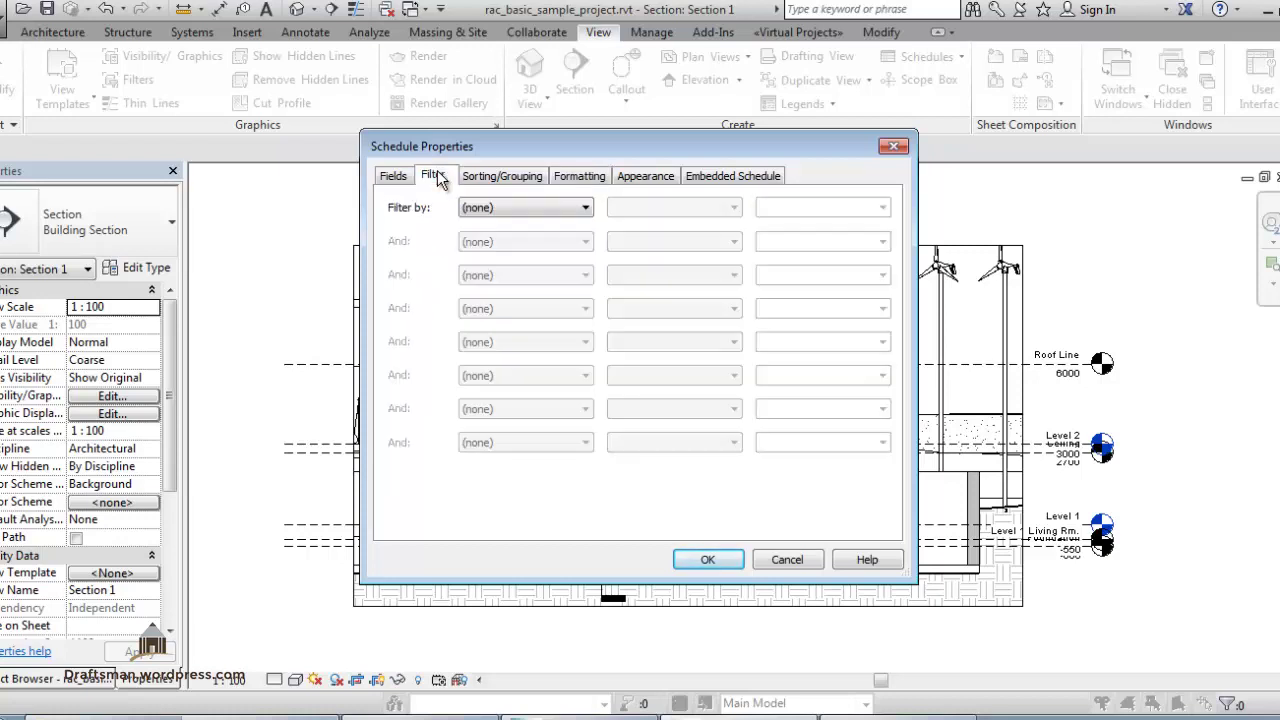
left_click(517, 188)
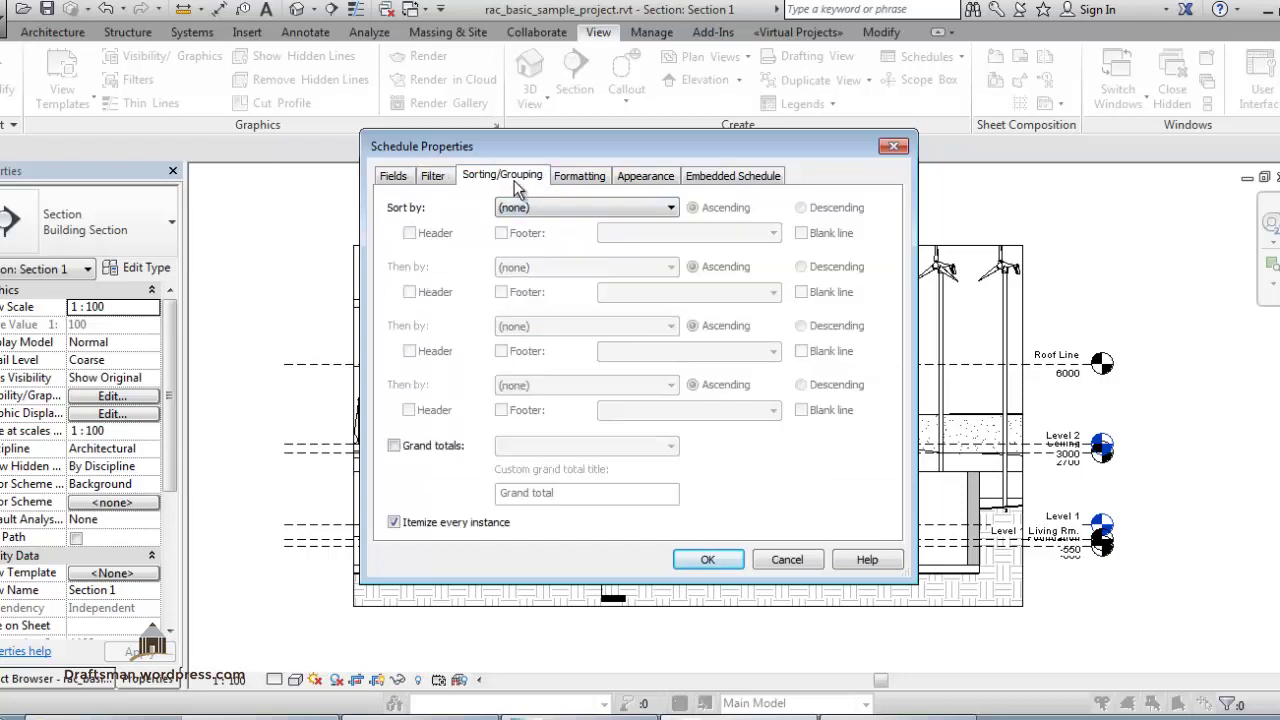
left_click(587, 216)
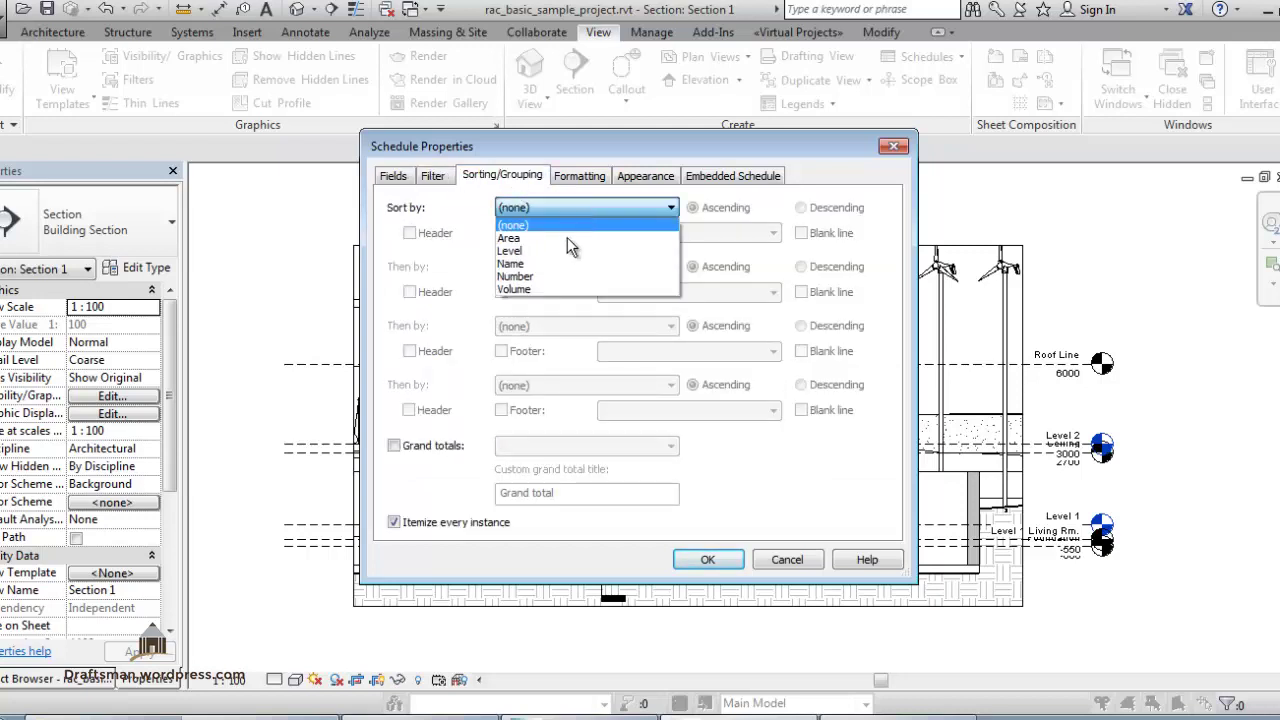
left_click(542, 262)
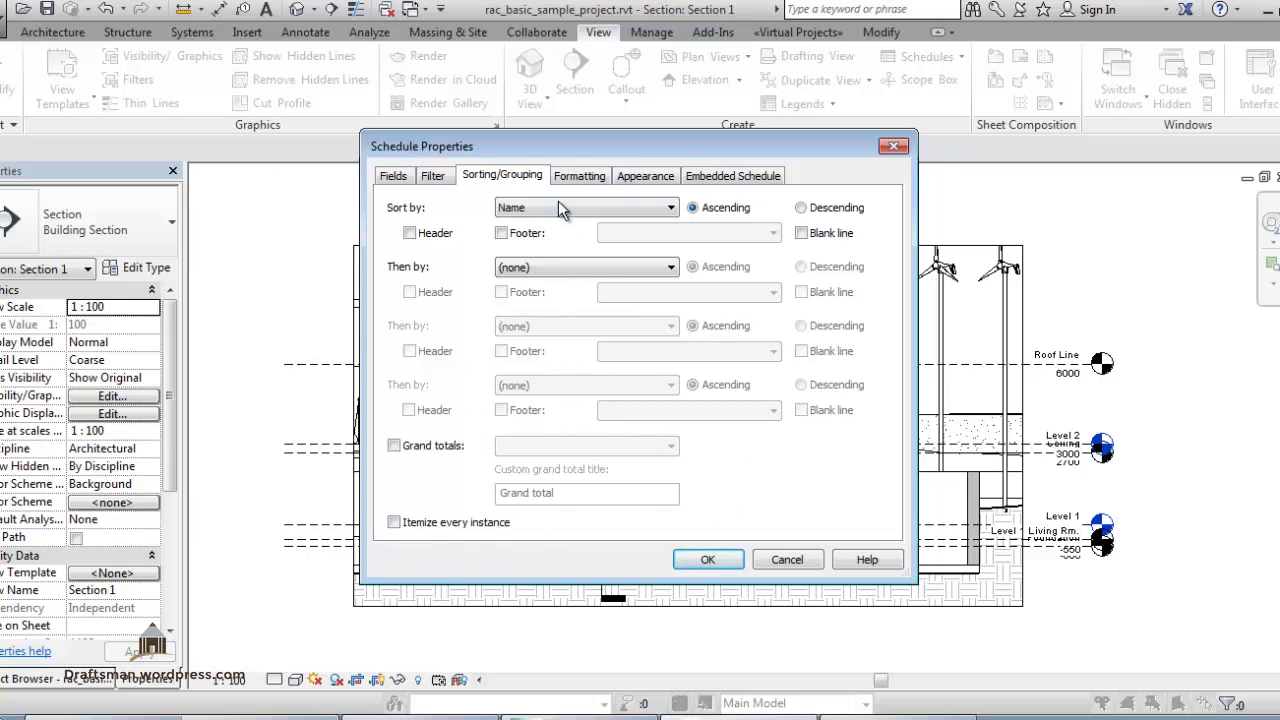
left_click(705, 560)
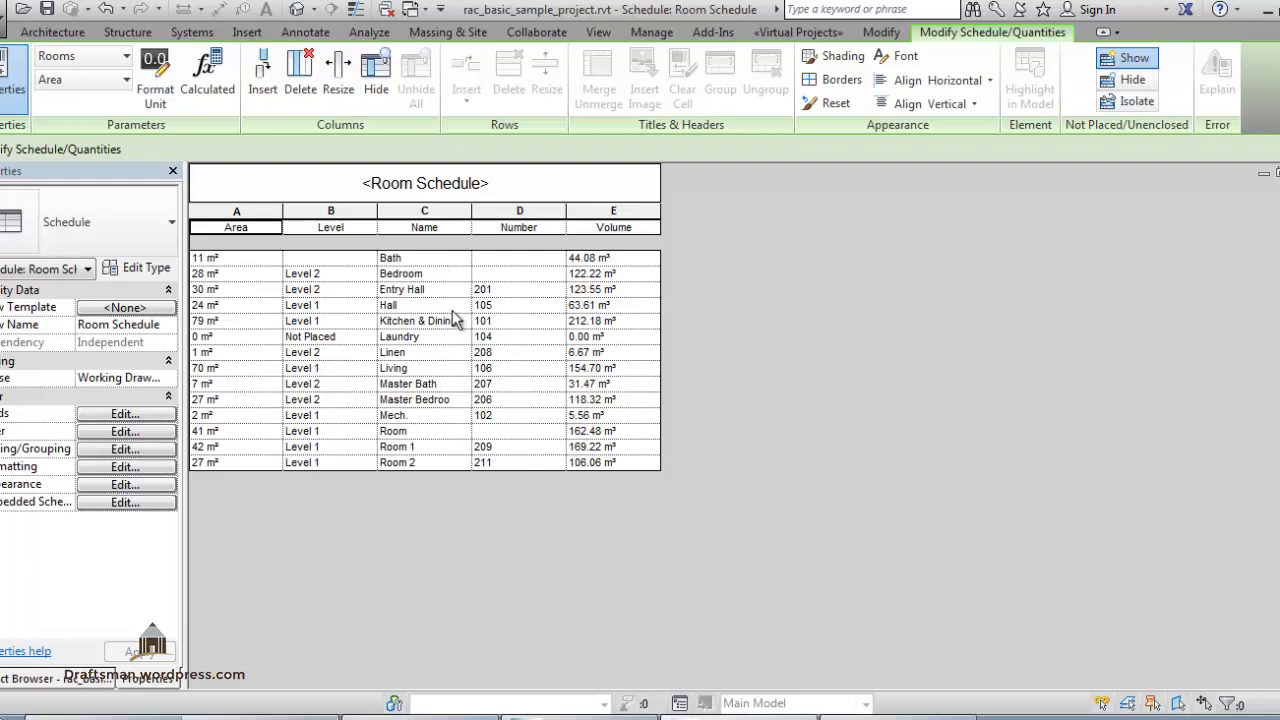
Rename Room 1 to Room in the schedule's Name column.
left_click(429, 447)
left_click(410, 447)
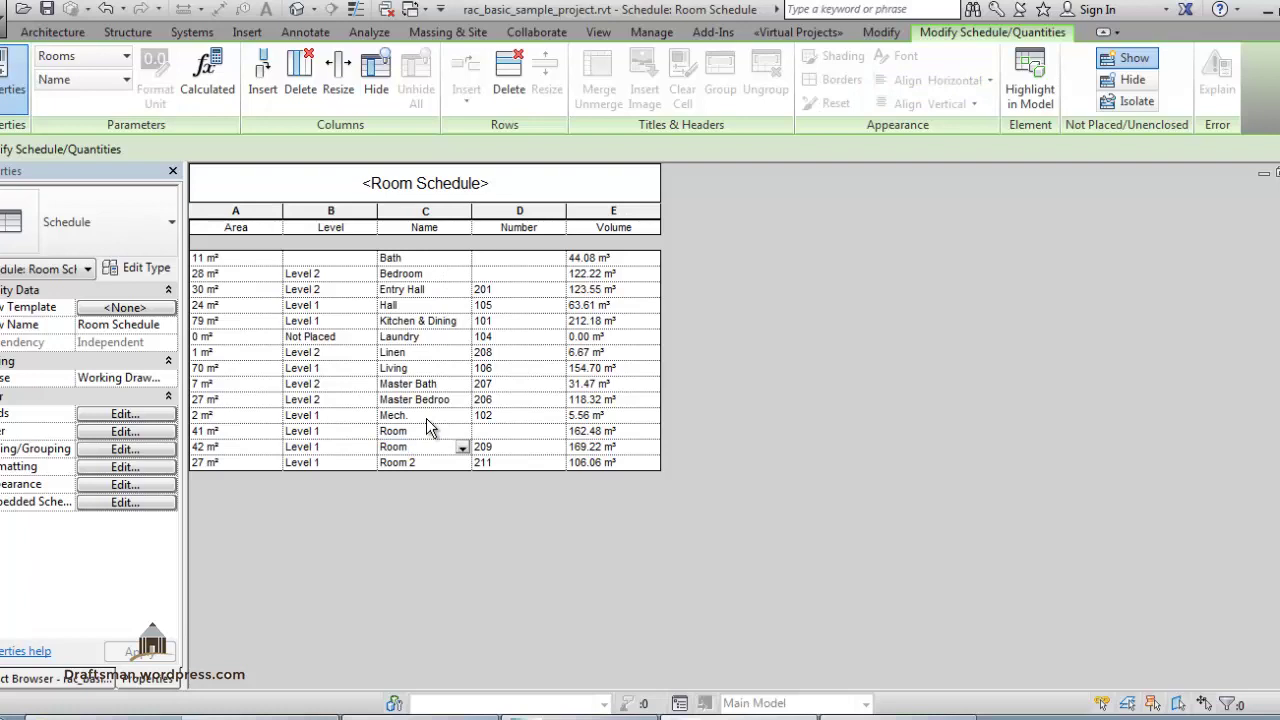
key("Return")
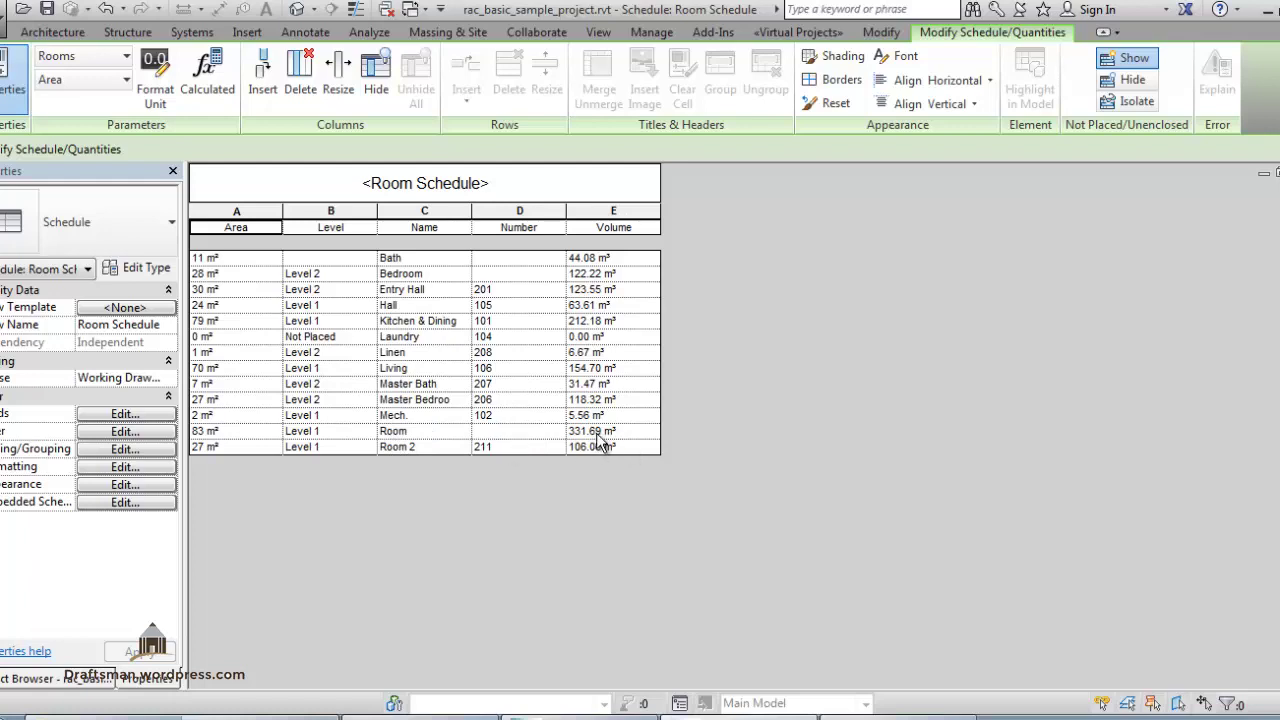
Rename Room 2 to Room, merging into one 109 m² row, then reopen Fields settings.
left_click(422, 447)
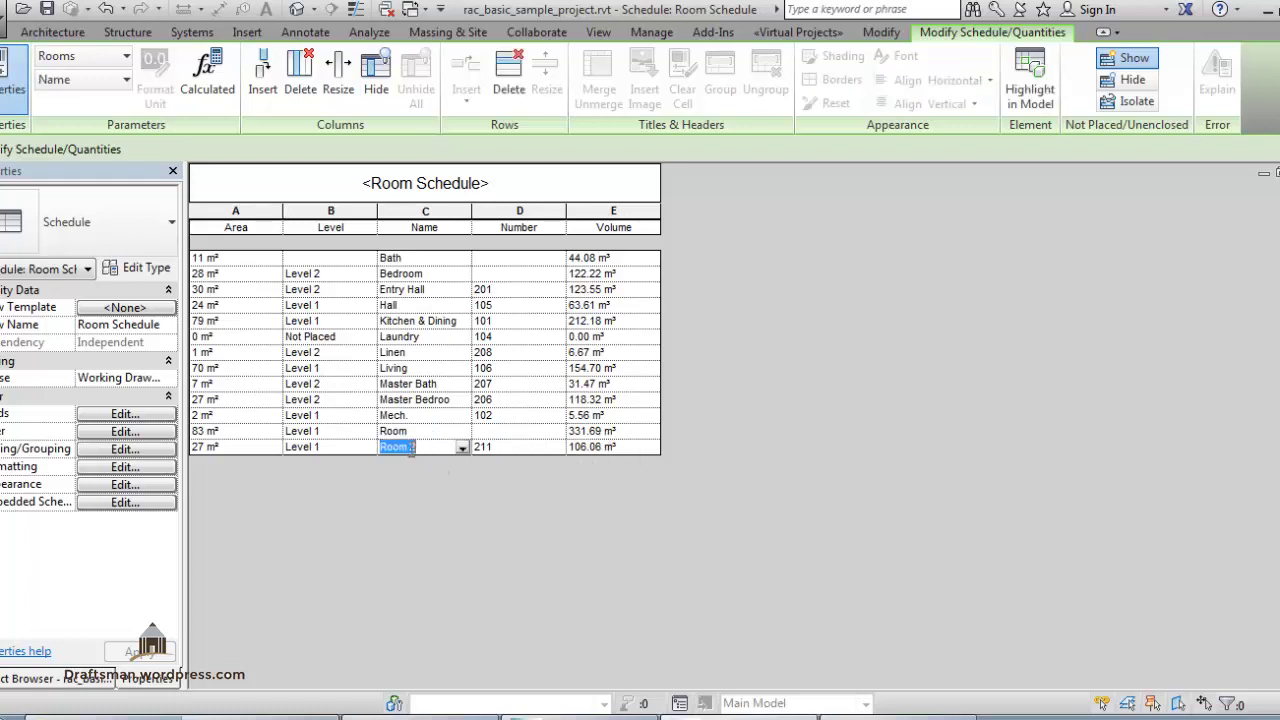
left_click_drag(409, 450, 441, 449)
key("Return")
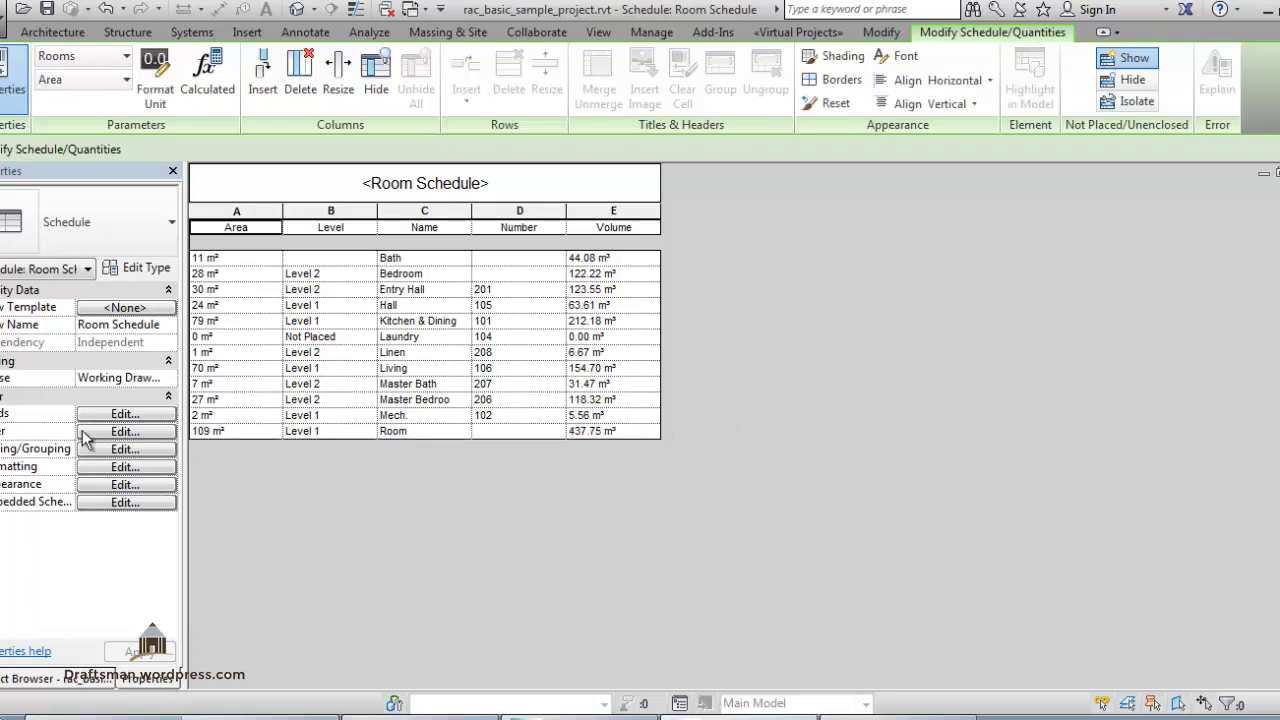
left_click(138, 416)
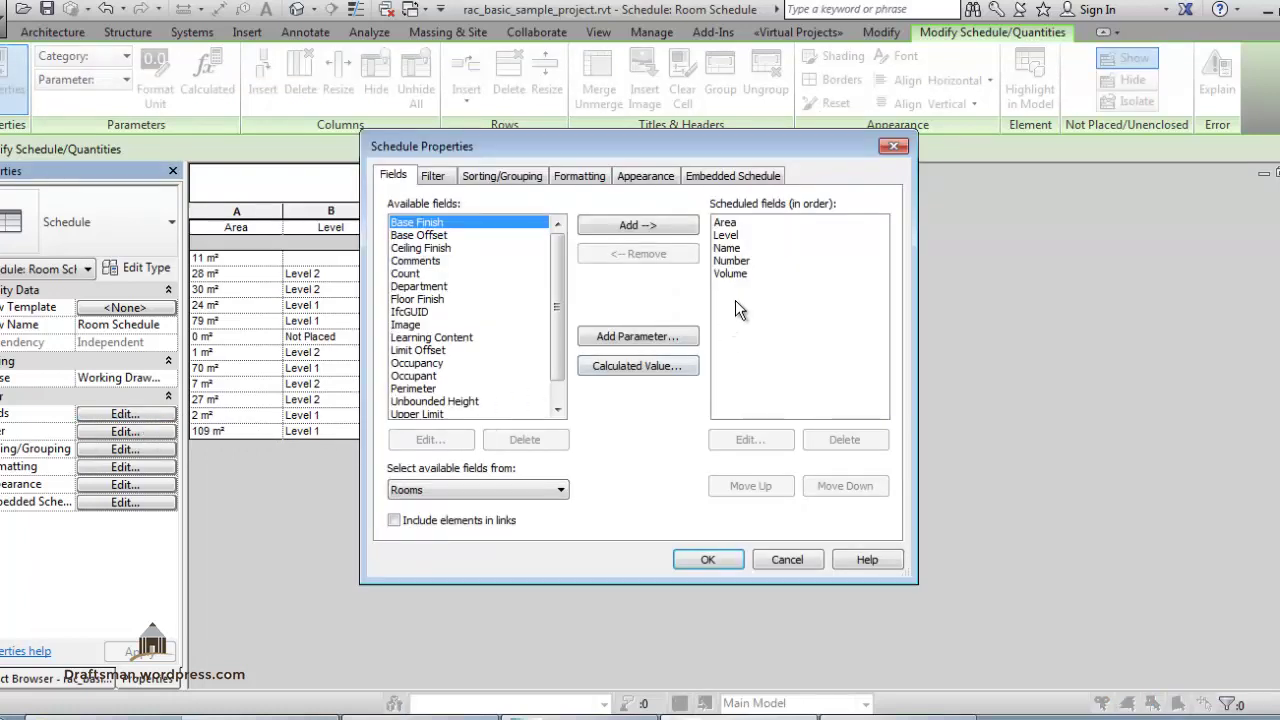
Move Area and Level below Number so the columns read Name, Number, Level, Area, Volume.
left_click(725, 222)
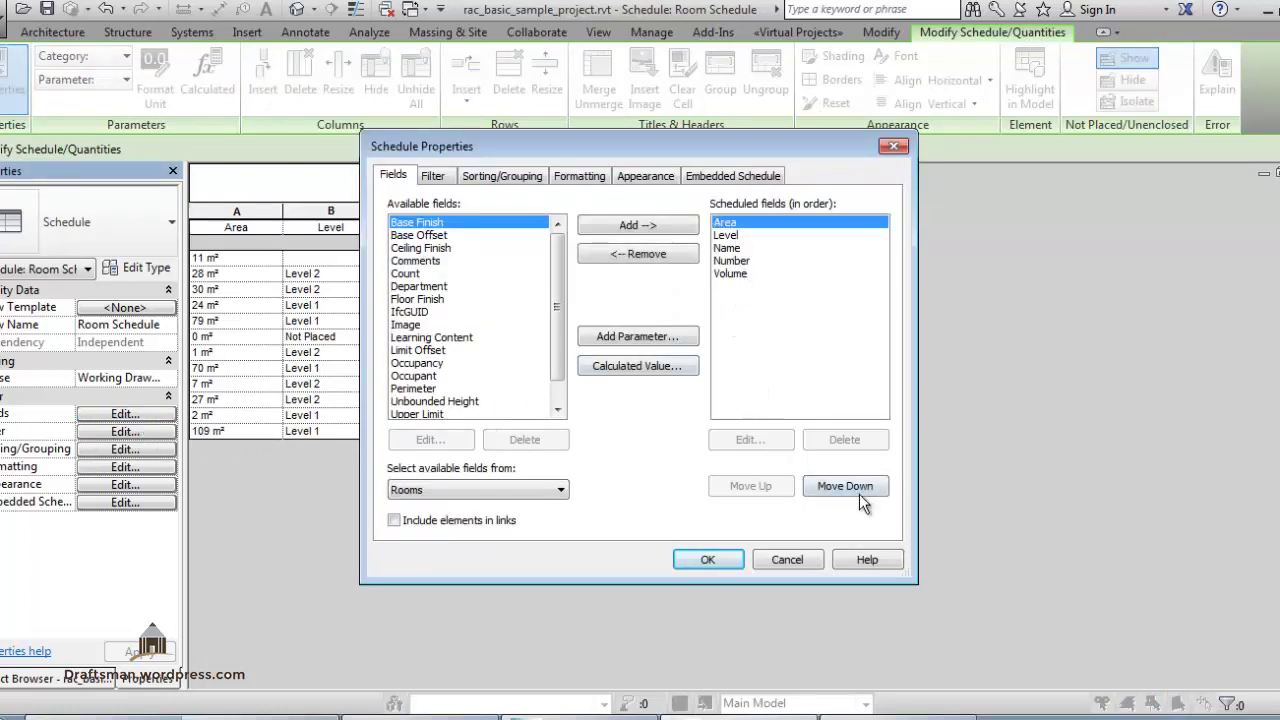
left_click(850, 488)
left_click(850, 488)
left_click(850, 488)
left_click(726, 222)
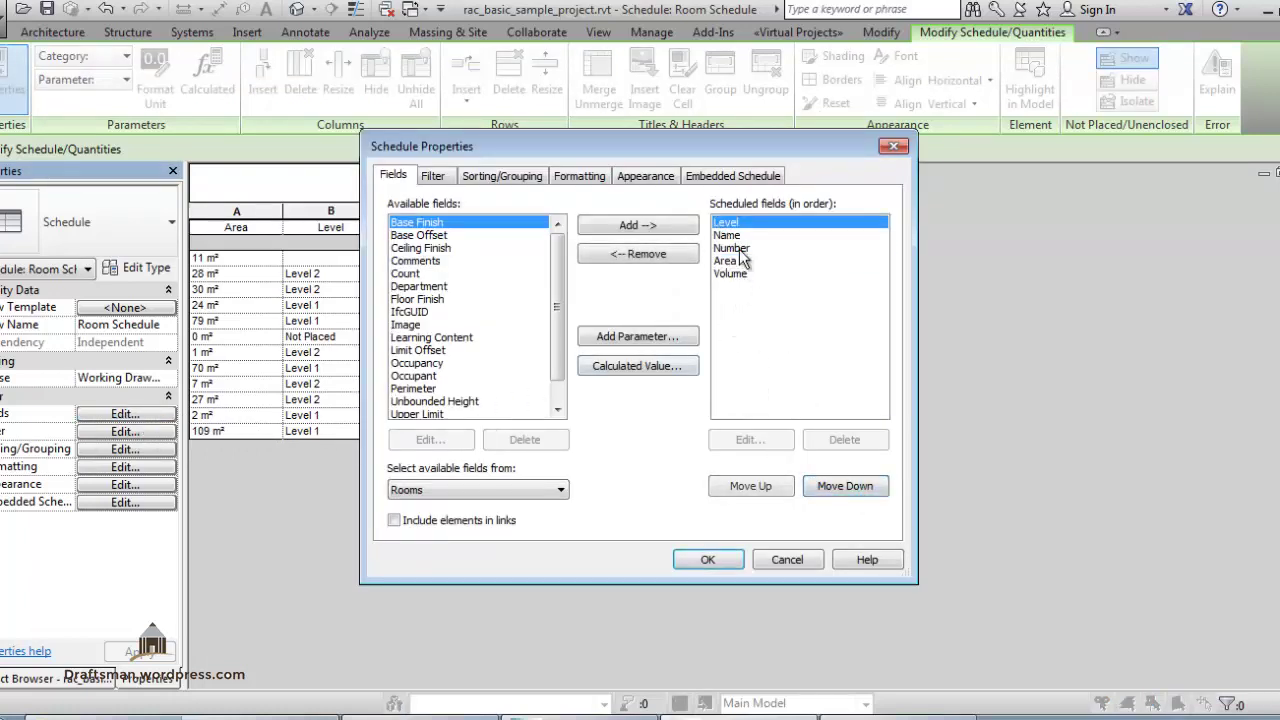
left_click(846, 487)
left_click(846, 487)
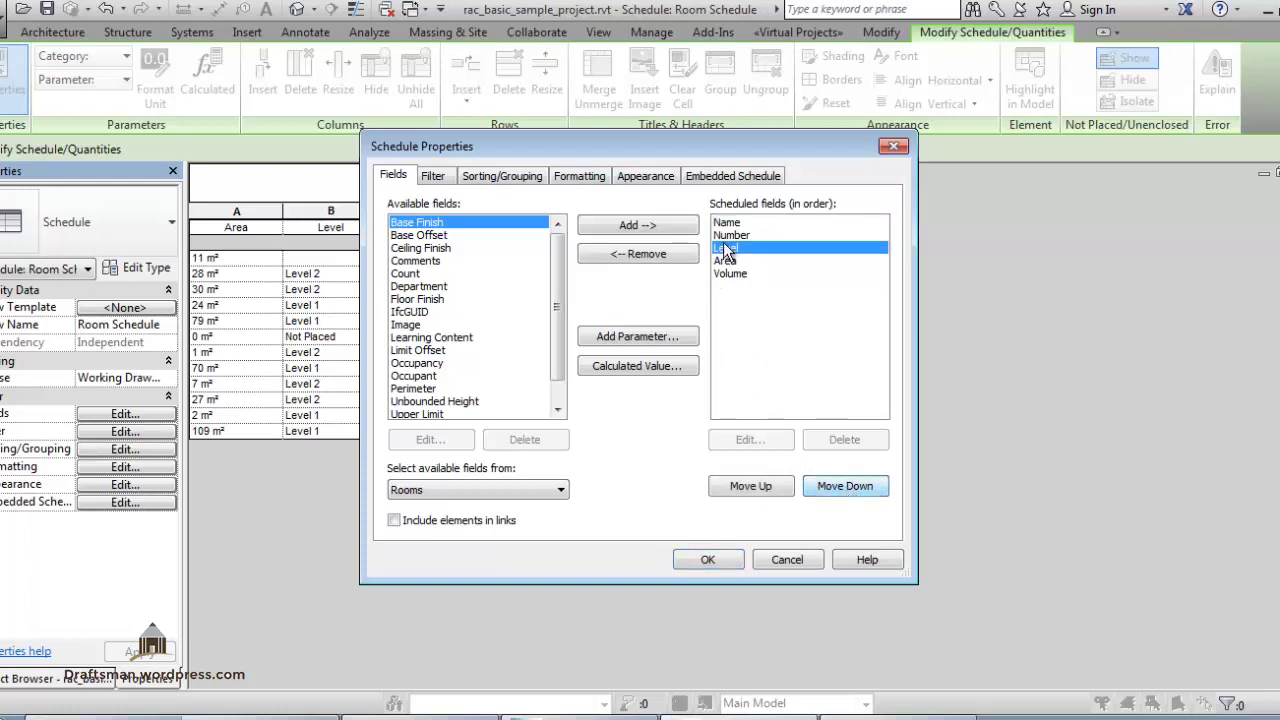
left_click(712, 566)
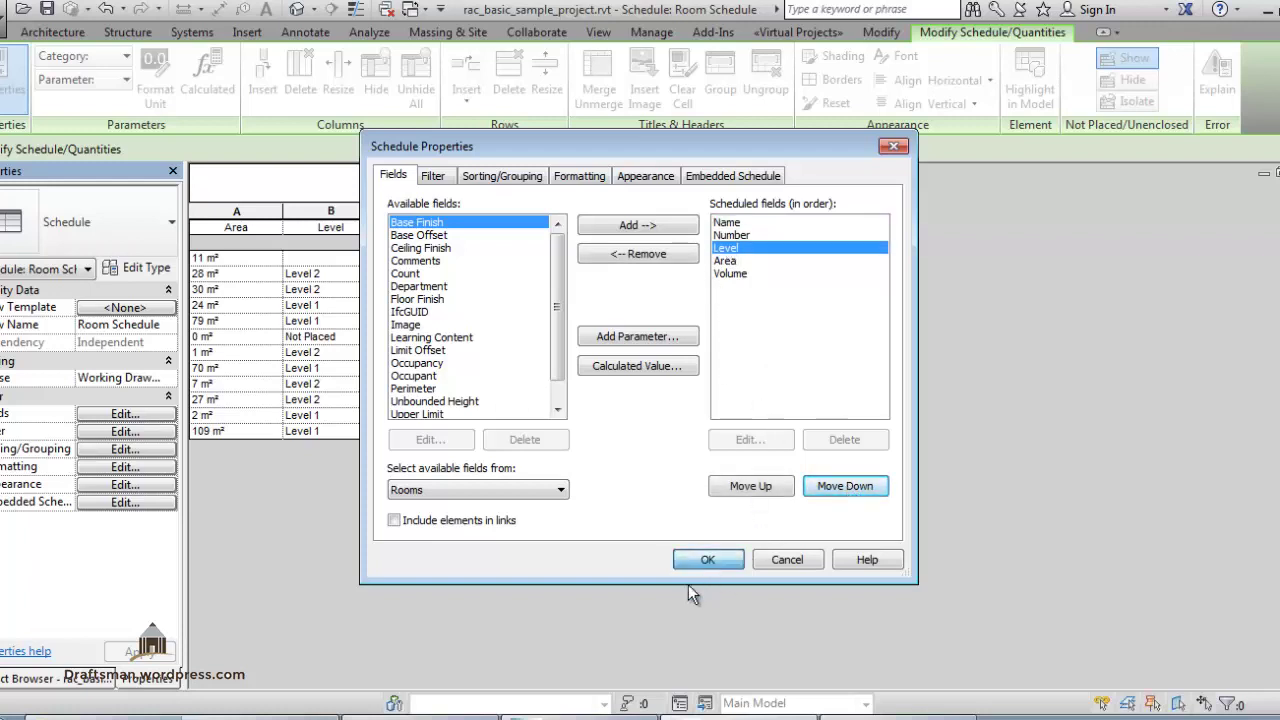